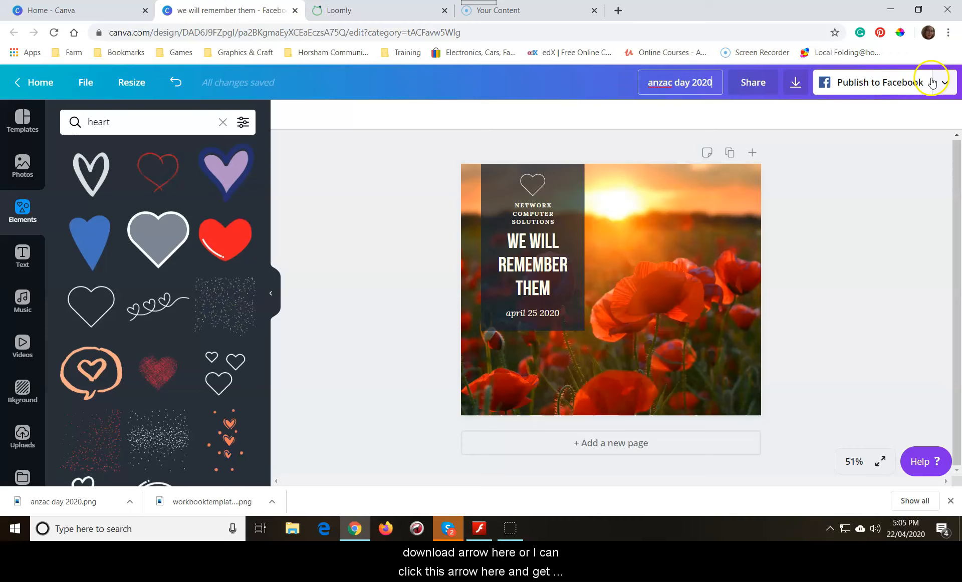
Download the anzac day 2020 design as a PNG, then close the publishing confirmation and dismiss the desktop notifications
click(945, 84)
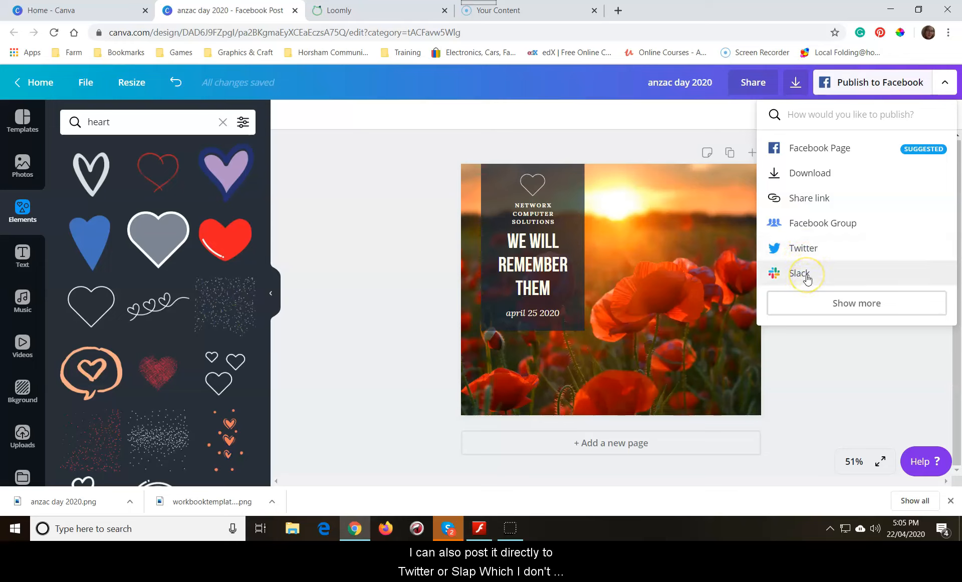
click(818, 176)
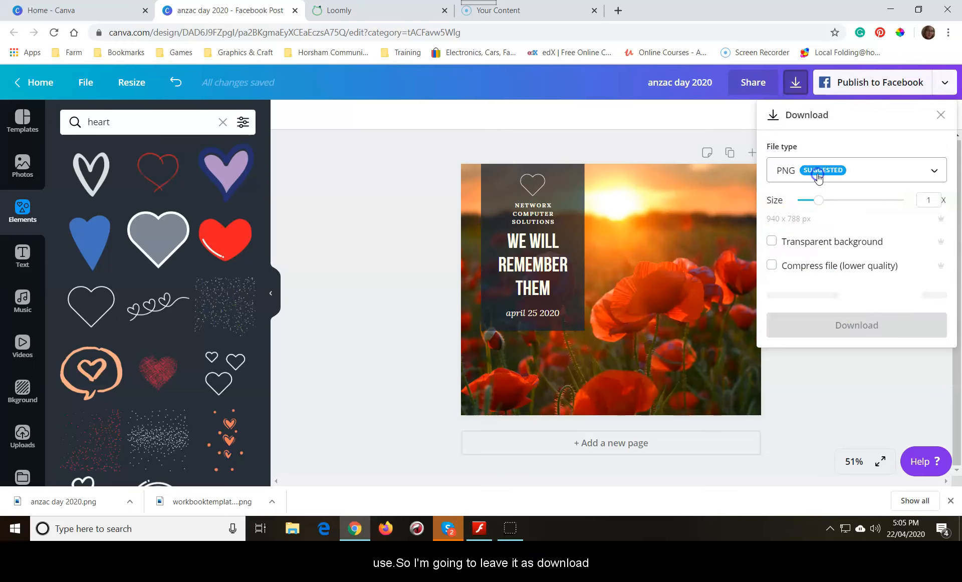
click(779, 174)
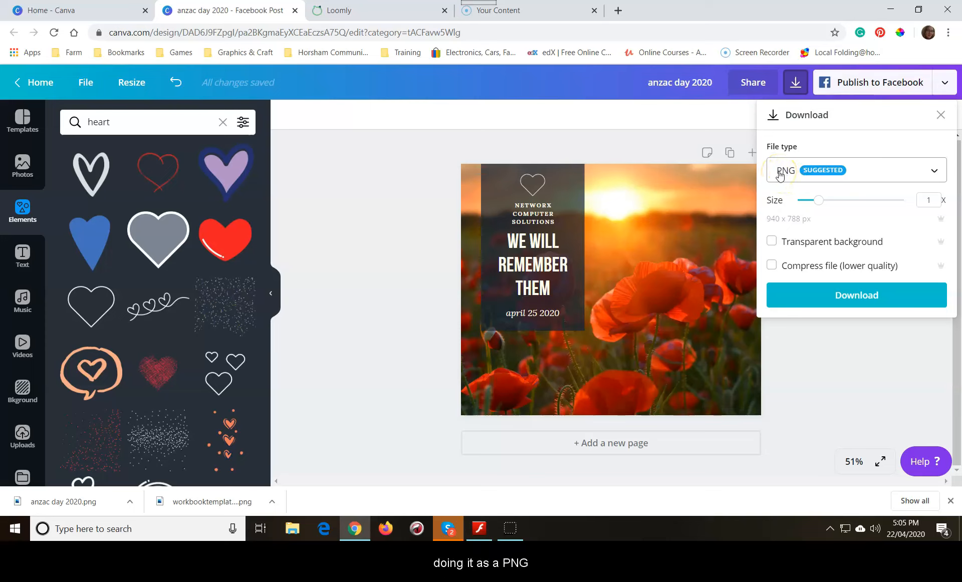
click(780, 175)
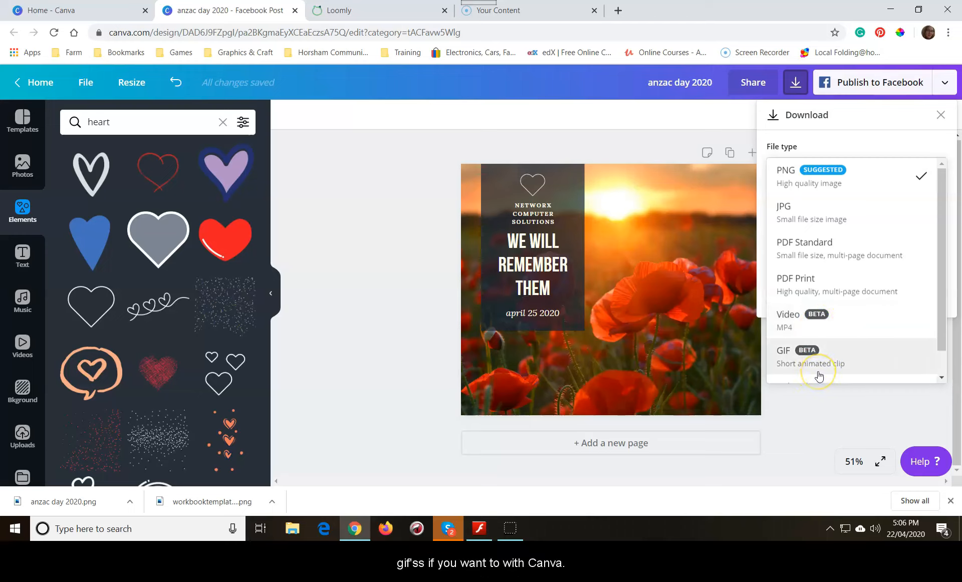
click(822, 177)
click(856, 297)
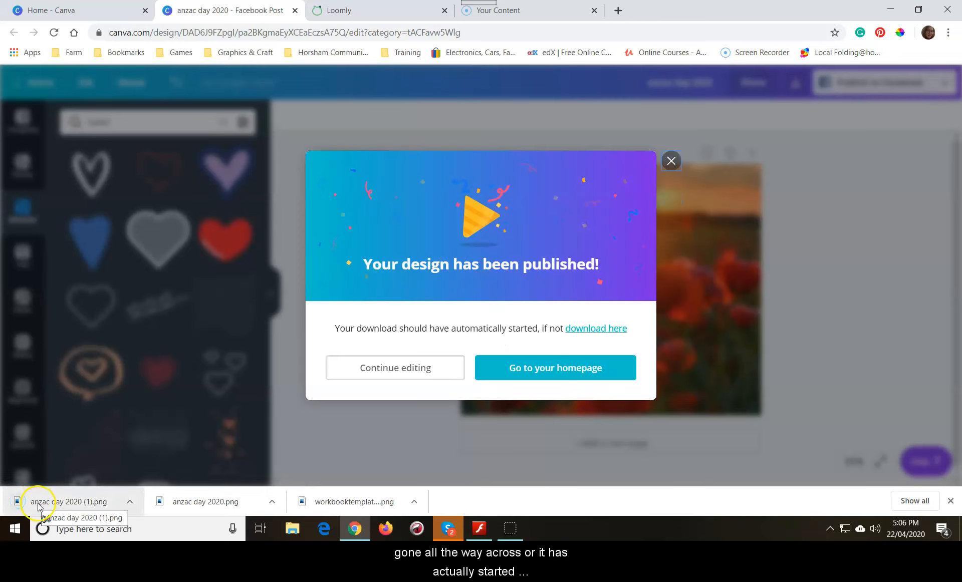
click(671, 161)
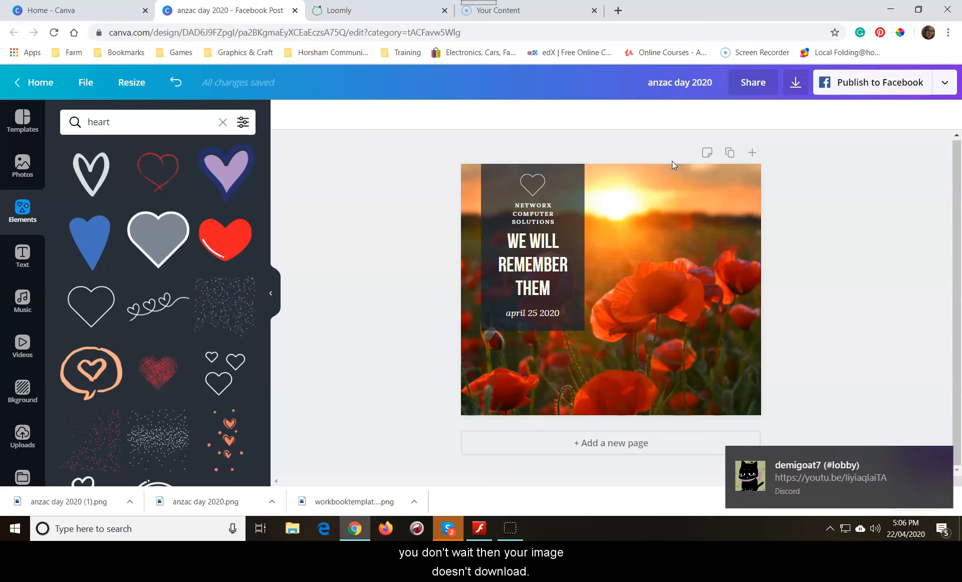
click(938, 458)
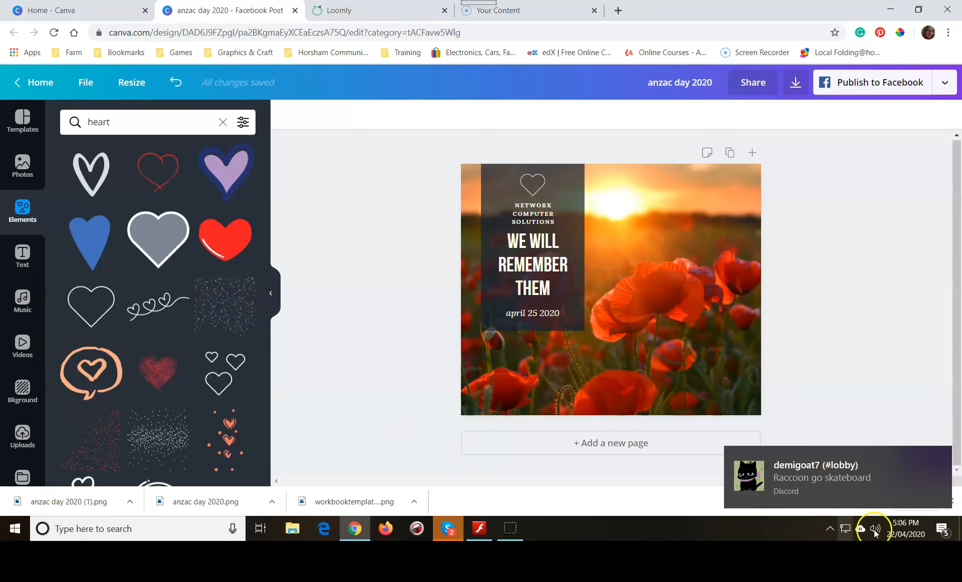
click(940, 457)
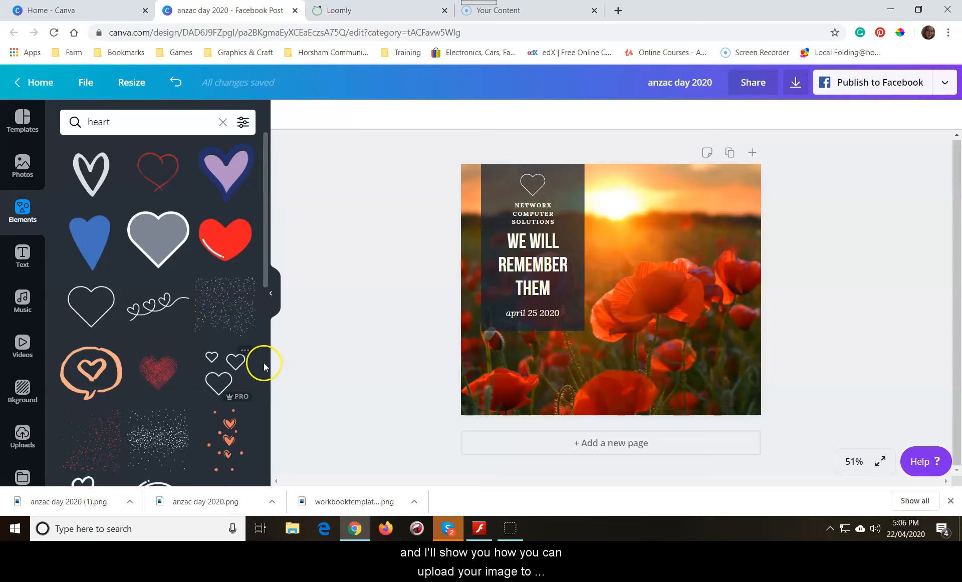
Switch to Loomly and open the NCS calendar from the home dashboard
click(356, 12)
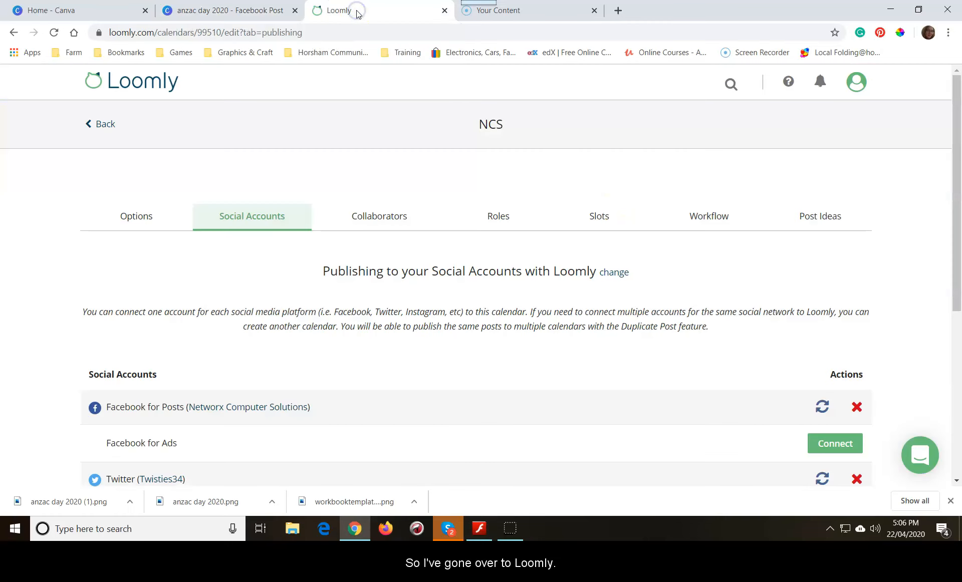
click(121, 83)
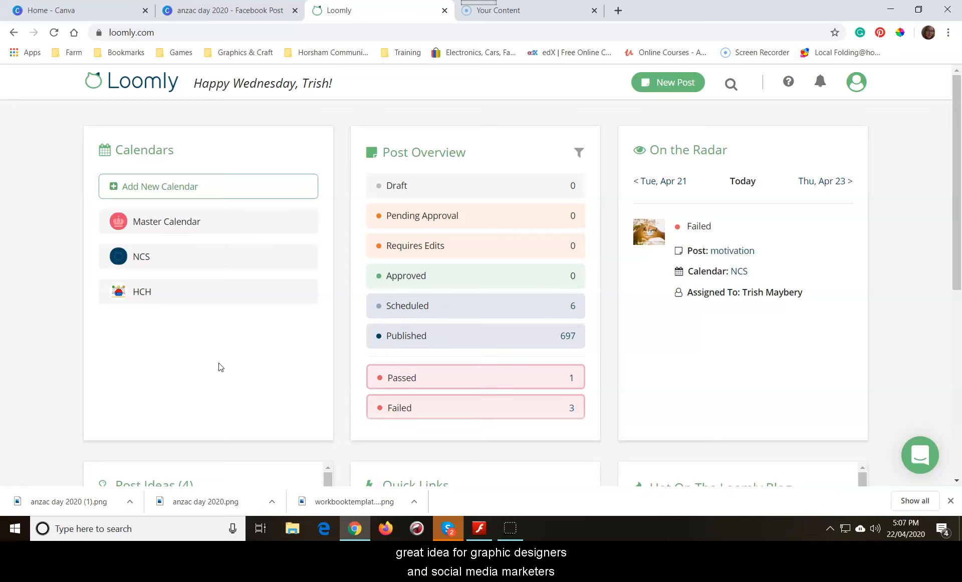
click(142, 258)
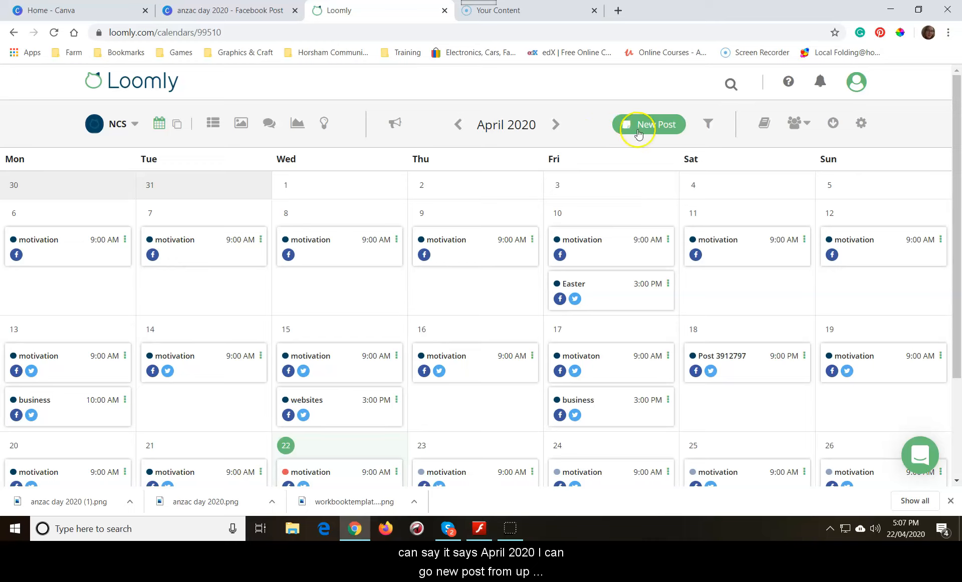
Delete the existing anzac post on 25 April from the NCS calendar
mouse_move(633, 351)
scroll(381, 281, down, 3)
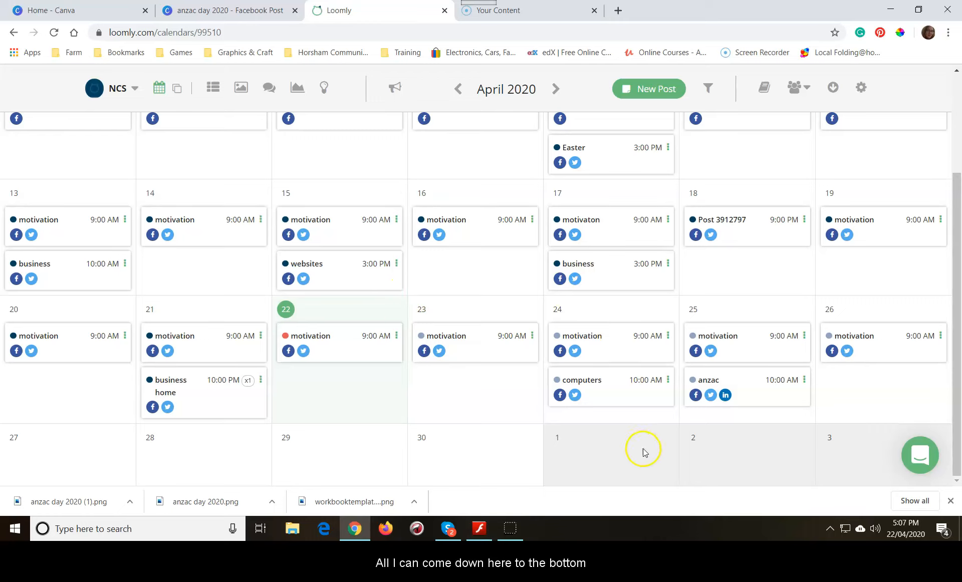
click(809, 379)
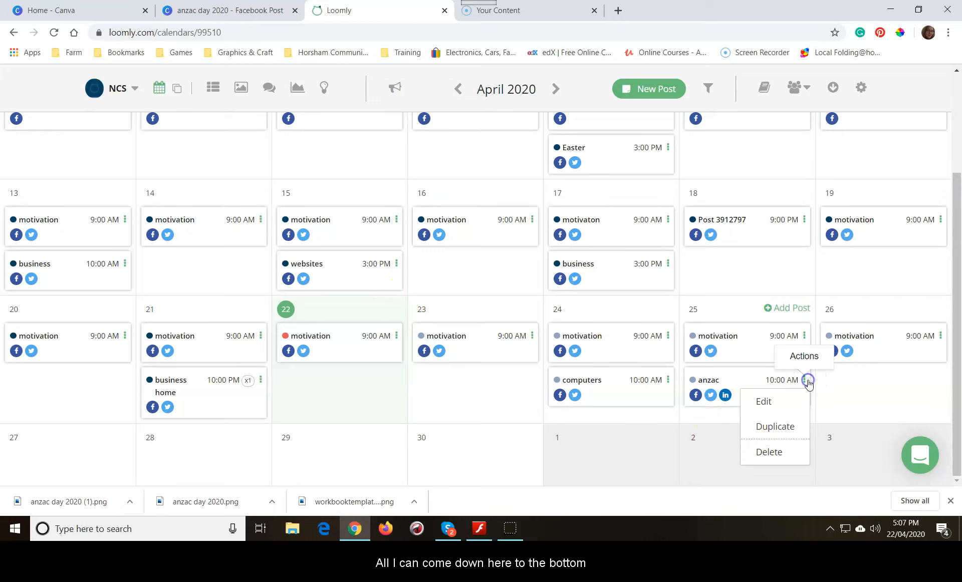
click(768, 453)
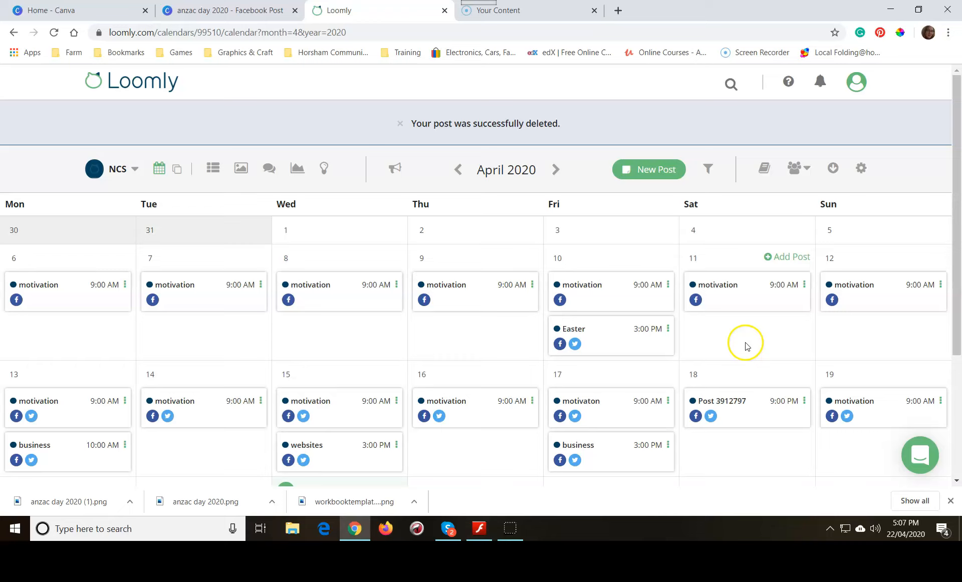
Add a post on 25 April 2020 using the Build Post option
scroll(736, 337, down, 4)
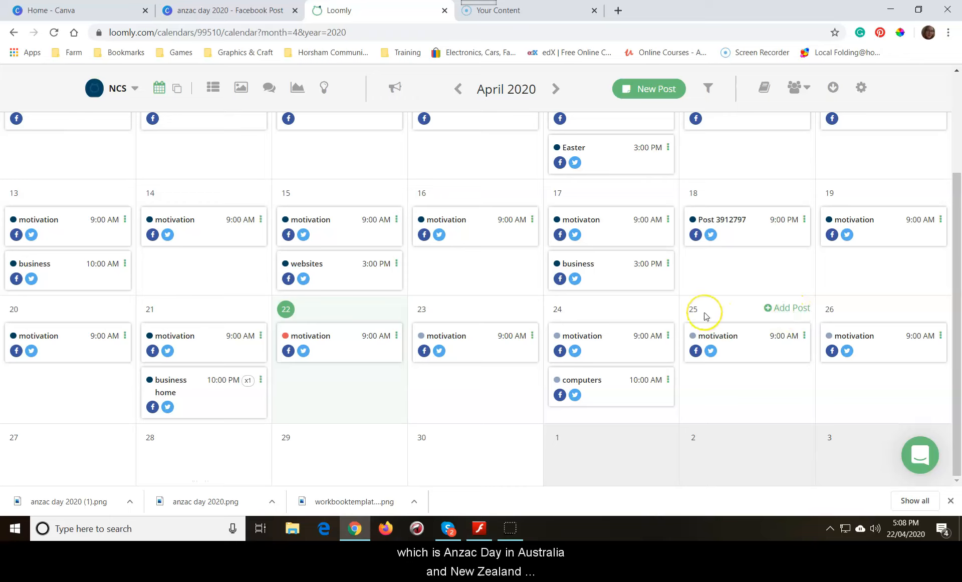
click(791, 309)
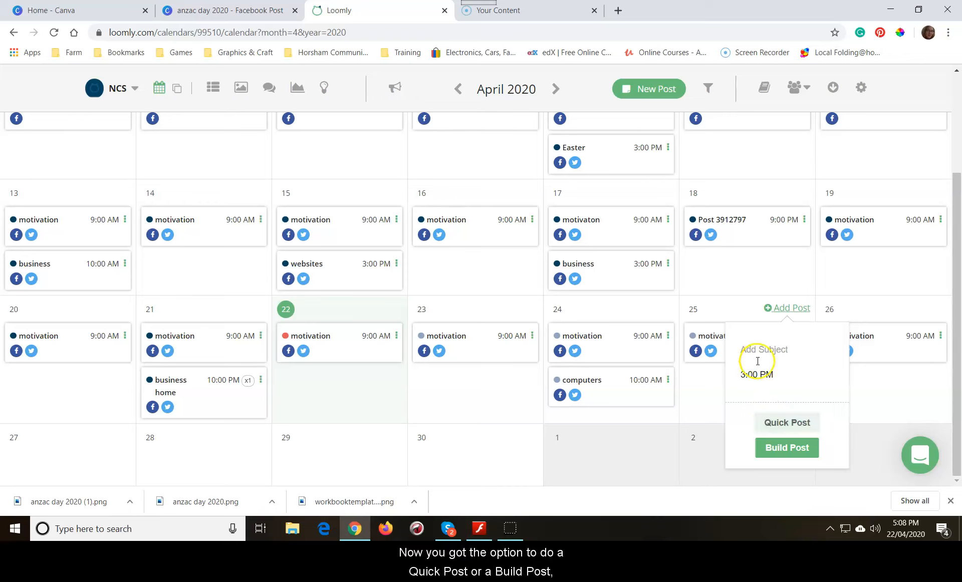
click(783, 453)
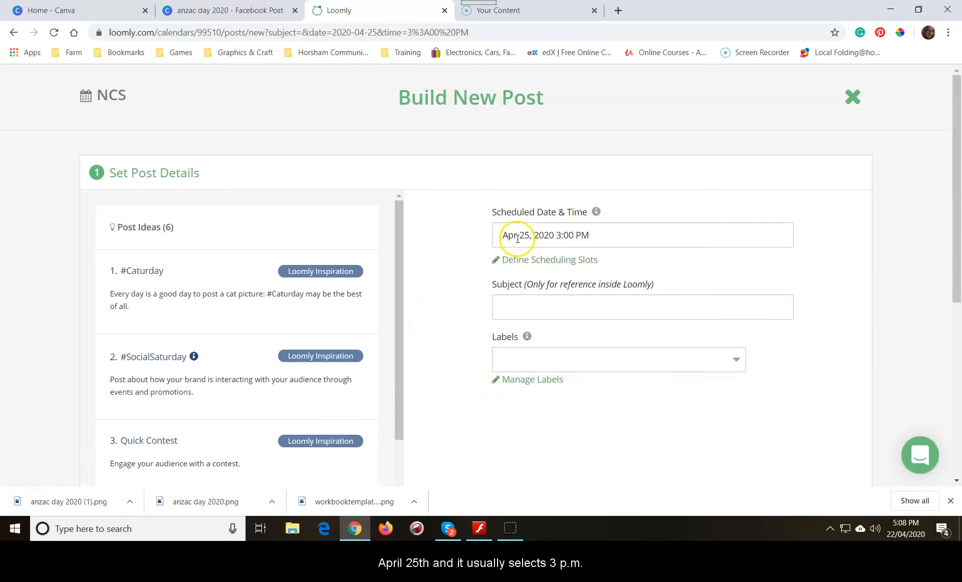
Set the new post's scheduled time on Apr 25, 2020 to 6:00 AM
click(560, 236)
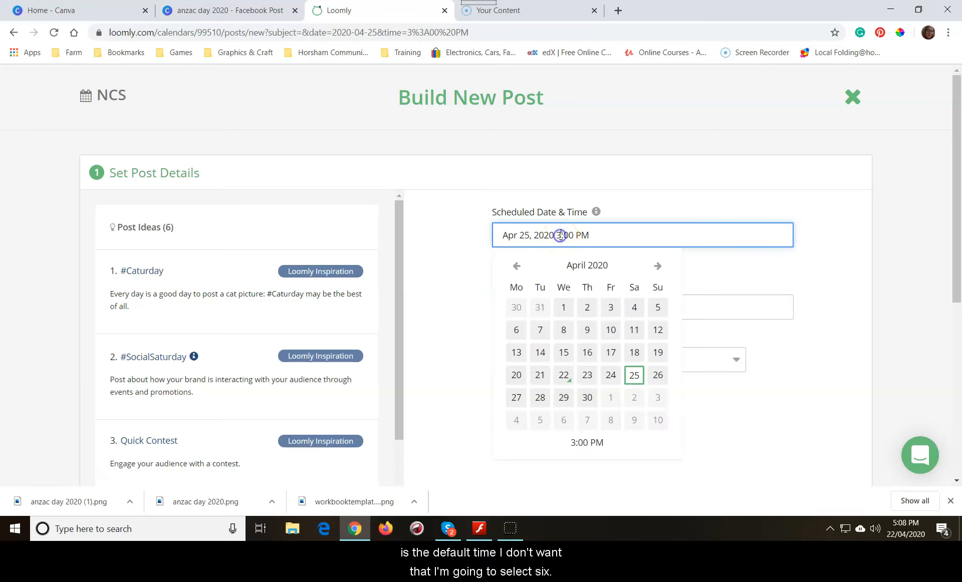
key(BackSpace)
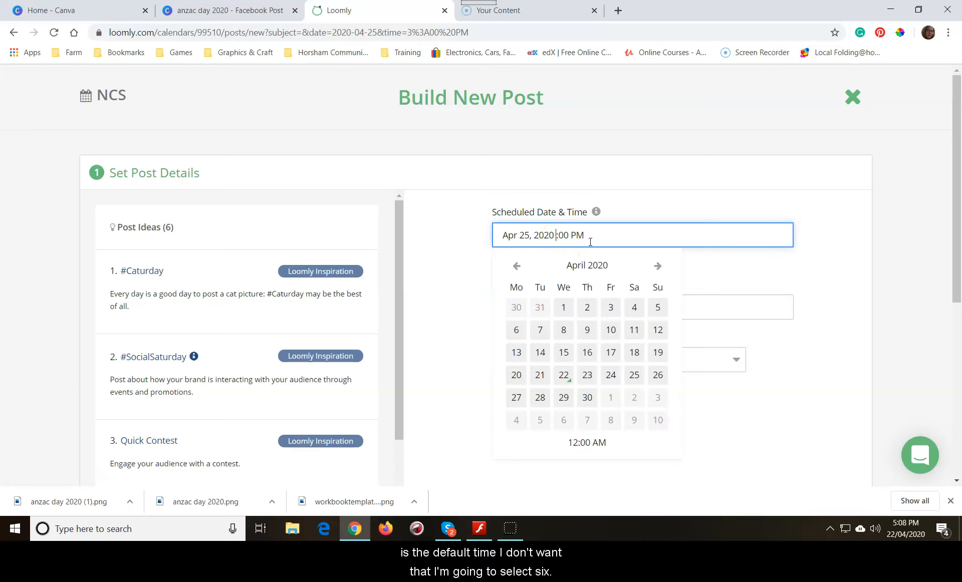
text(6)
click(590, 235)
click(582, 235)
key(BackSpace)
text(A)
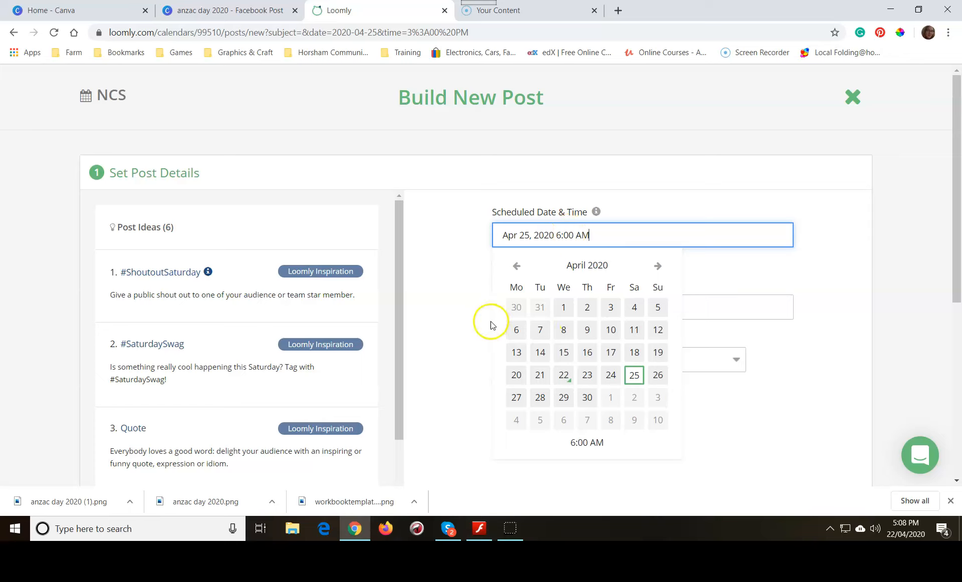
click(439, 338)
Enter anzac as the post's subject, leave the labels empty and continue to the social channel selection
click(504, 304)
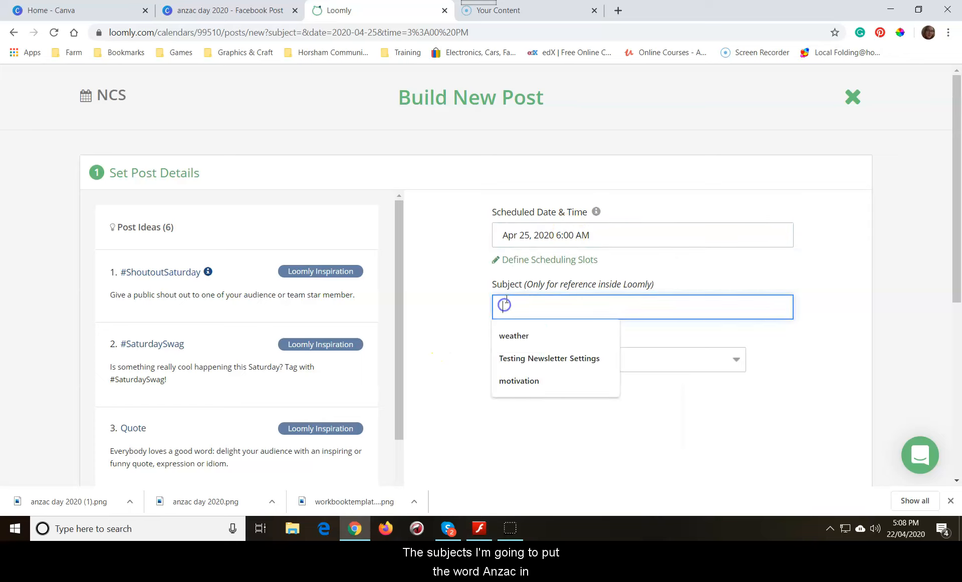
text(anzac)
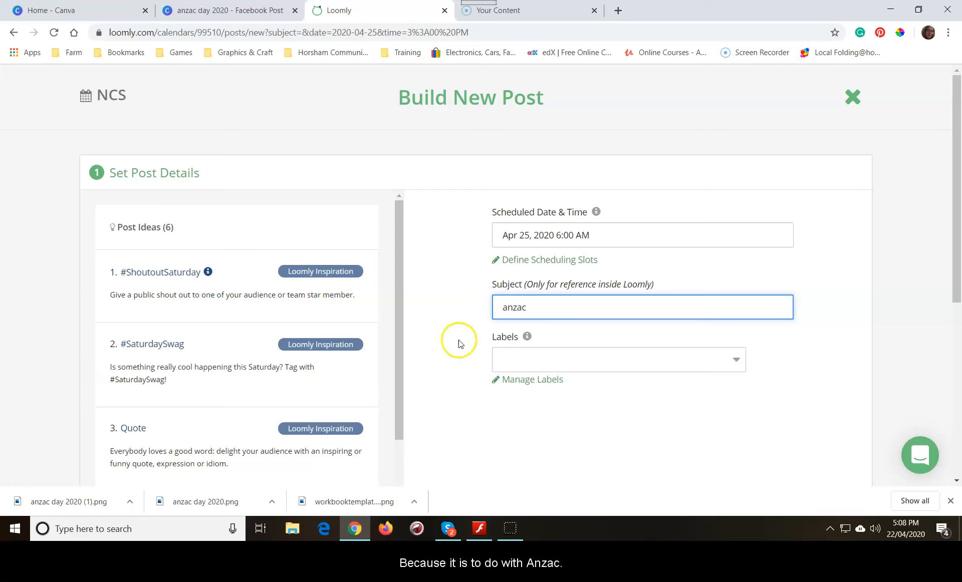
click(432, 332)
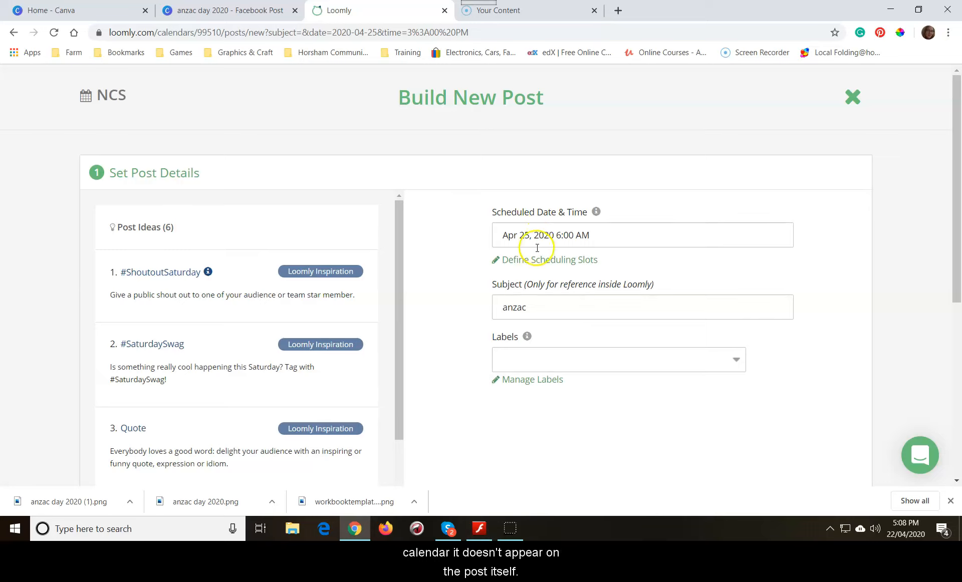
scroll(501, 337, down, 3)
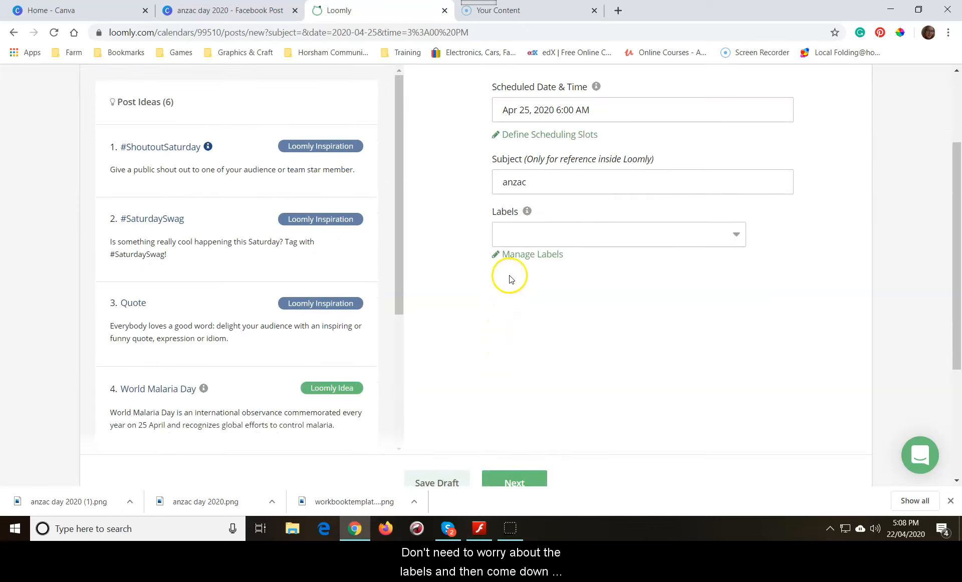
scroll(500, 307, down, 3)
click(511, 357)
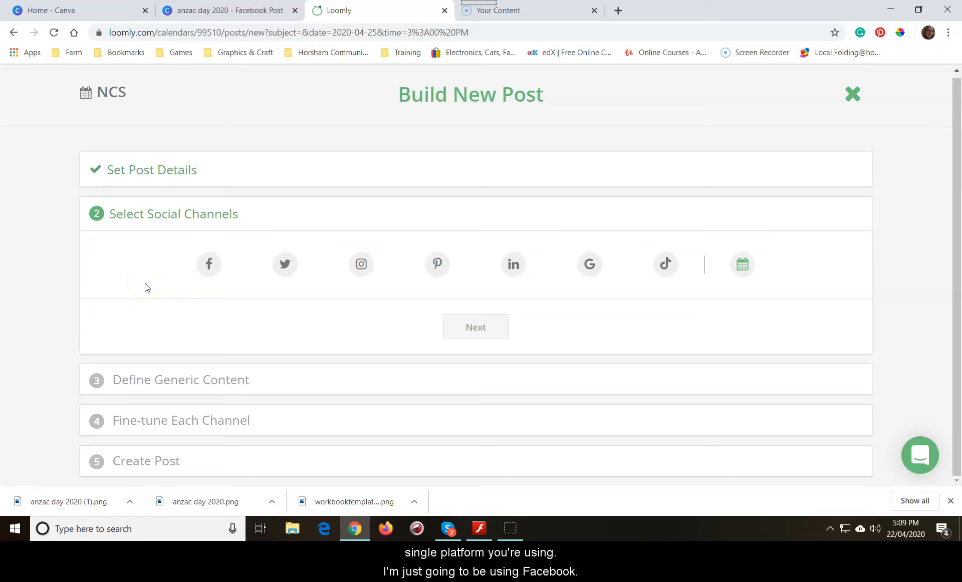
Select Facebook, Twitter and LinkedIn as the post's social channels and continue to the generic content
click(208, 267)
click(284, 228)
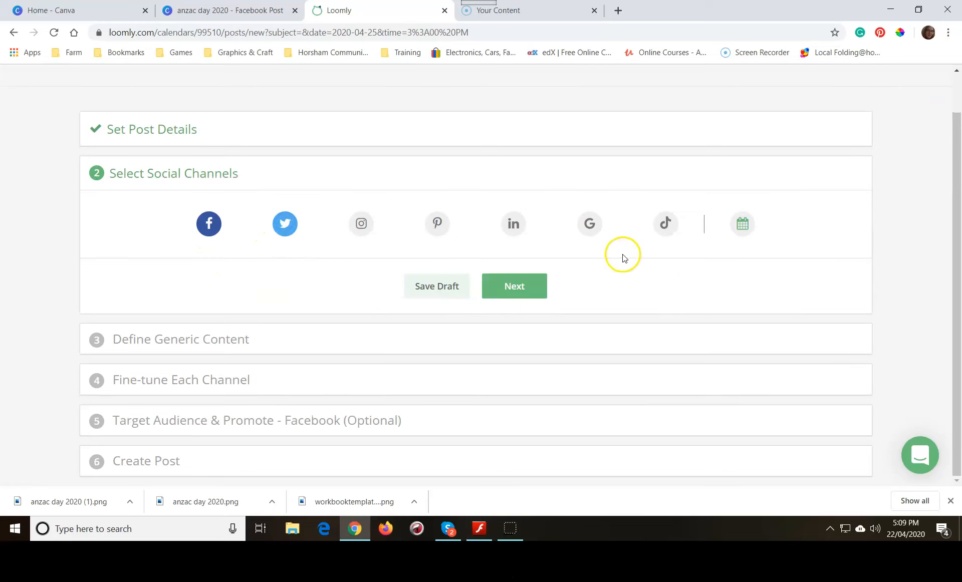
click(510, 226)
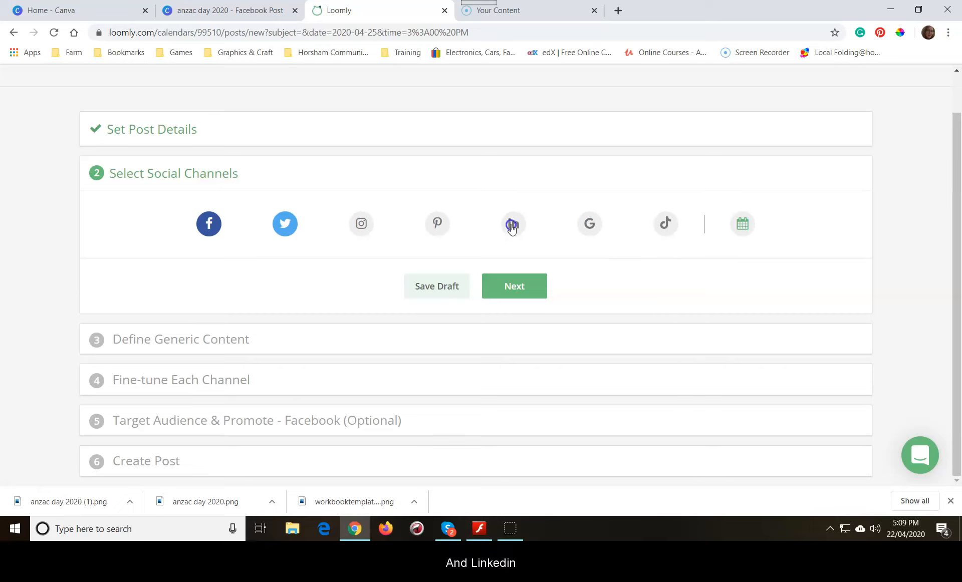
click(516, 288)
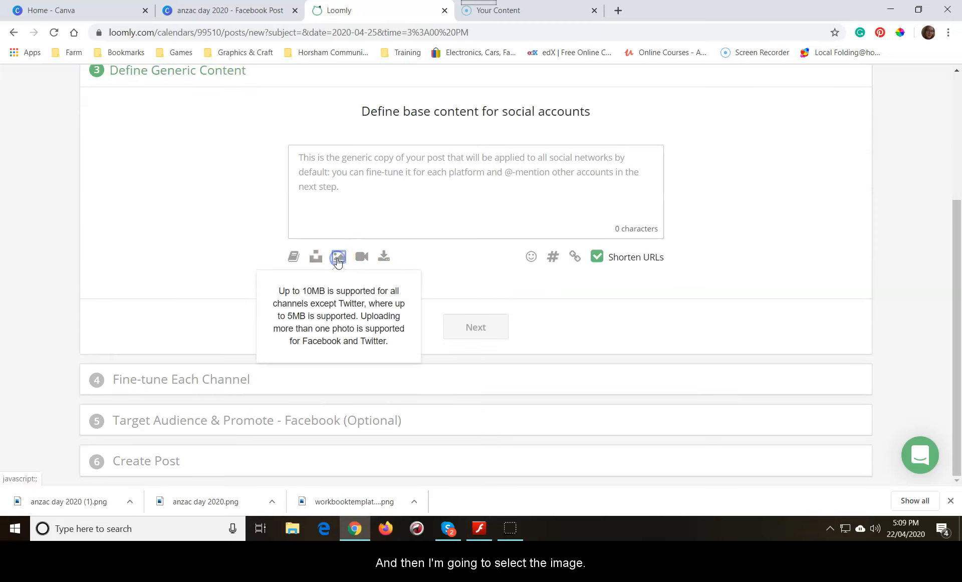
Attach the image anzac day 2020 (1).png from the Downloads folder to the post's generic content
click(338, 258)
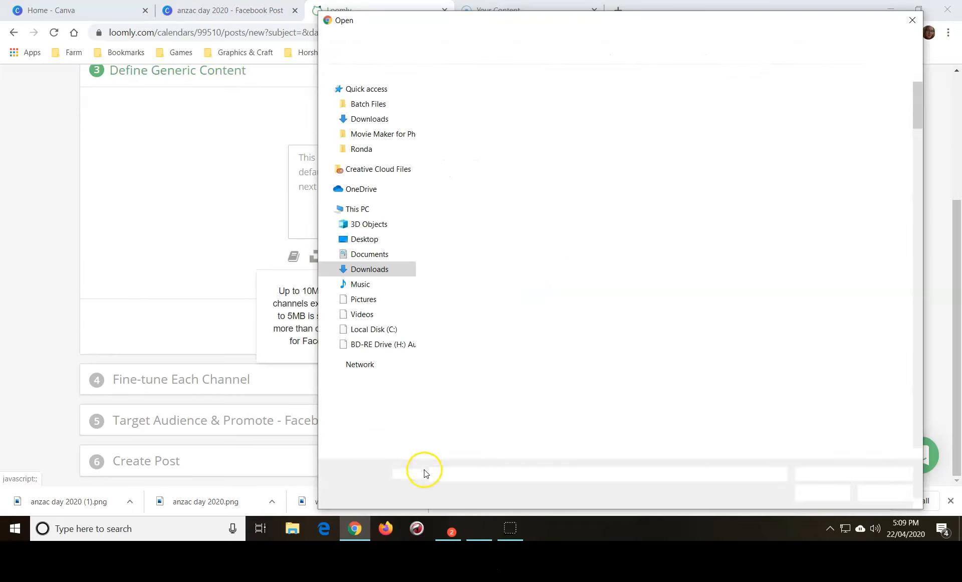
text(anzac)
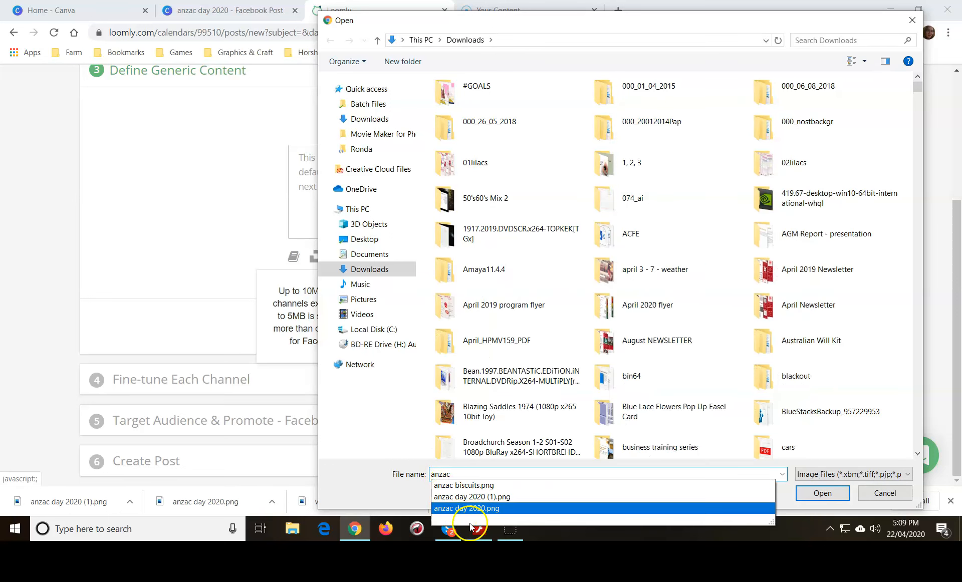
click(530, 497)
click(822, 493)
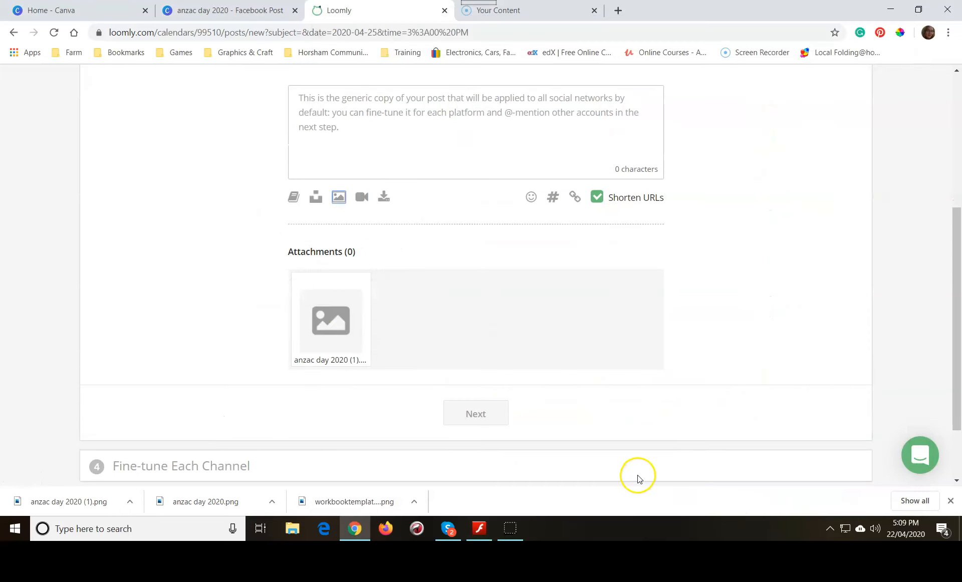
scroll(512, 428, up, 1)
scroll(516, 430, up, 1)
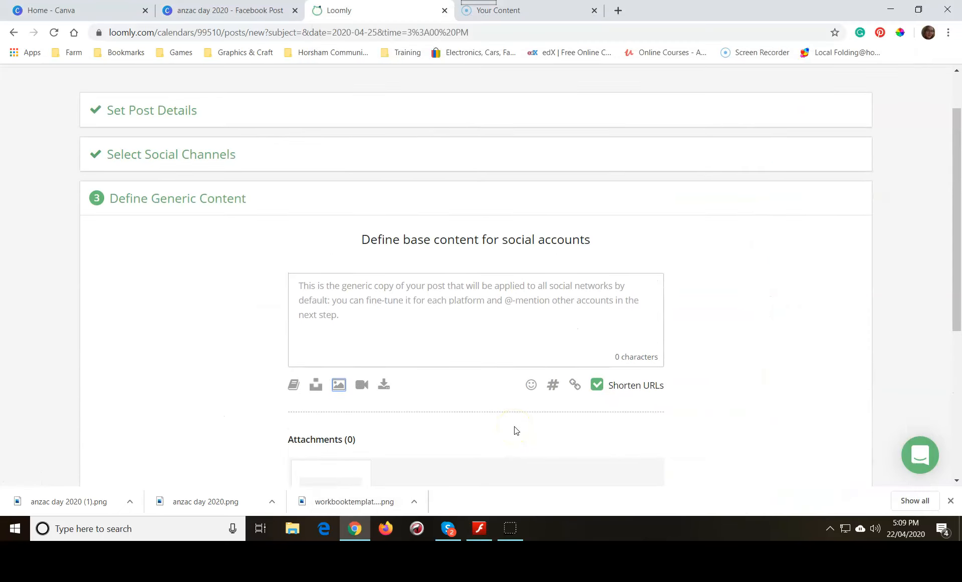
scroll(516, 430, down, 1)
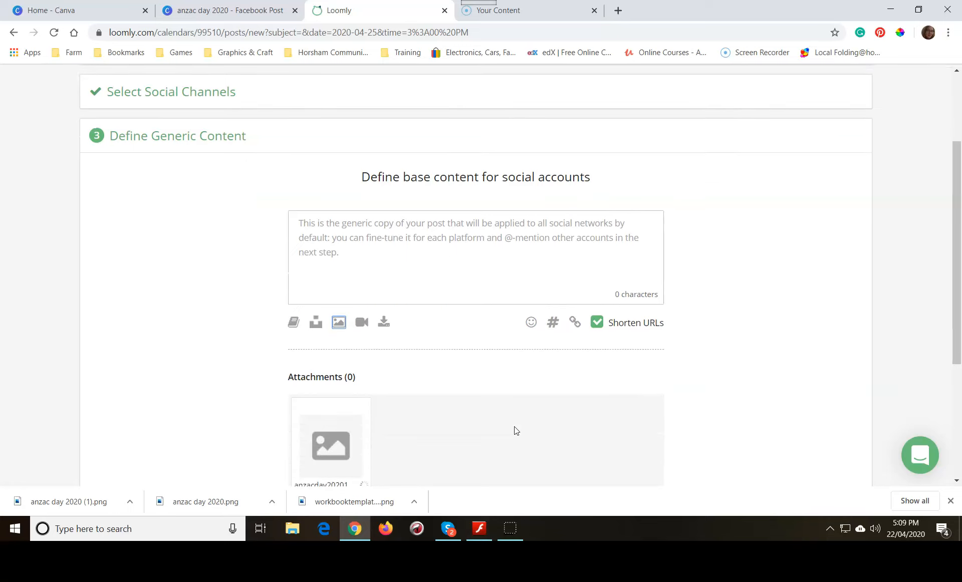
scroll(516, 430, down, 1)
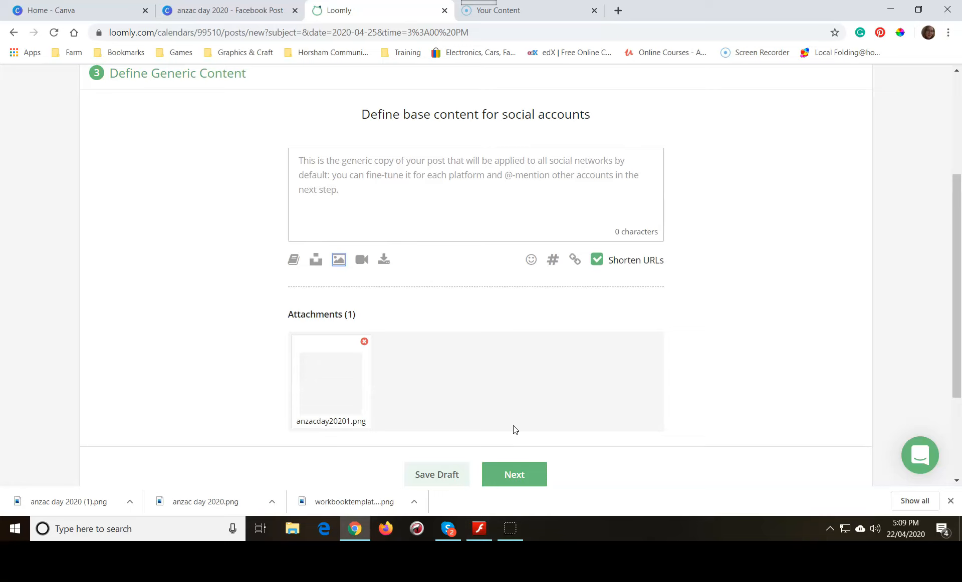
Write the generic copy "NCS thanks all veterans for their service #anzacday2020" and continue to fine-tuning each channel
click(305, 158)
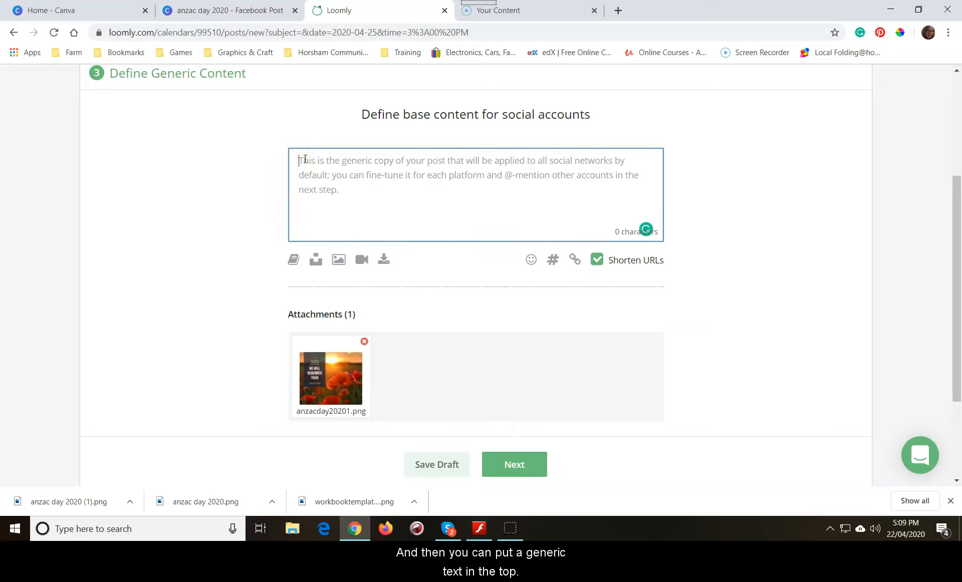
text(NCS)
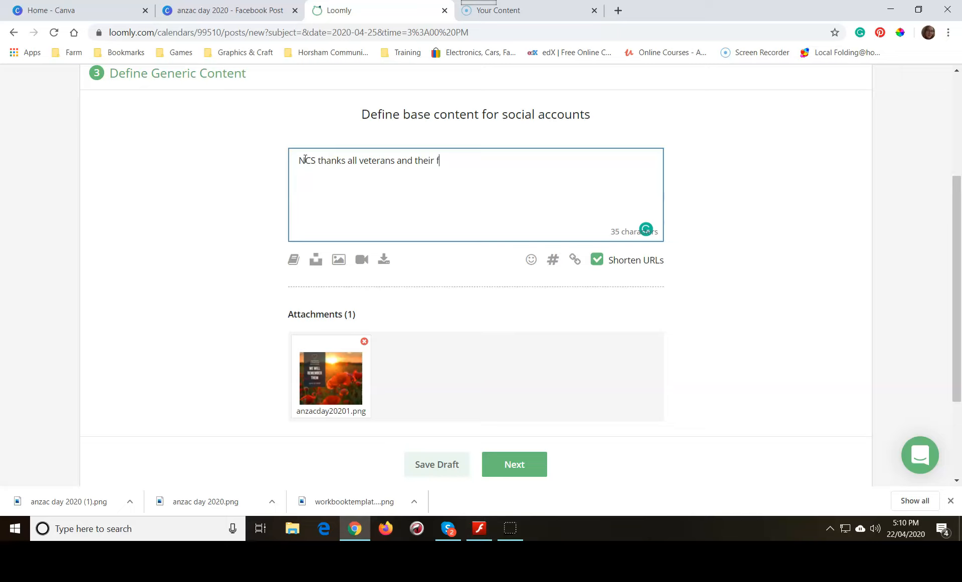
drag(399, 160, 603, 187)
text(for)
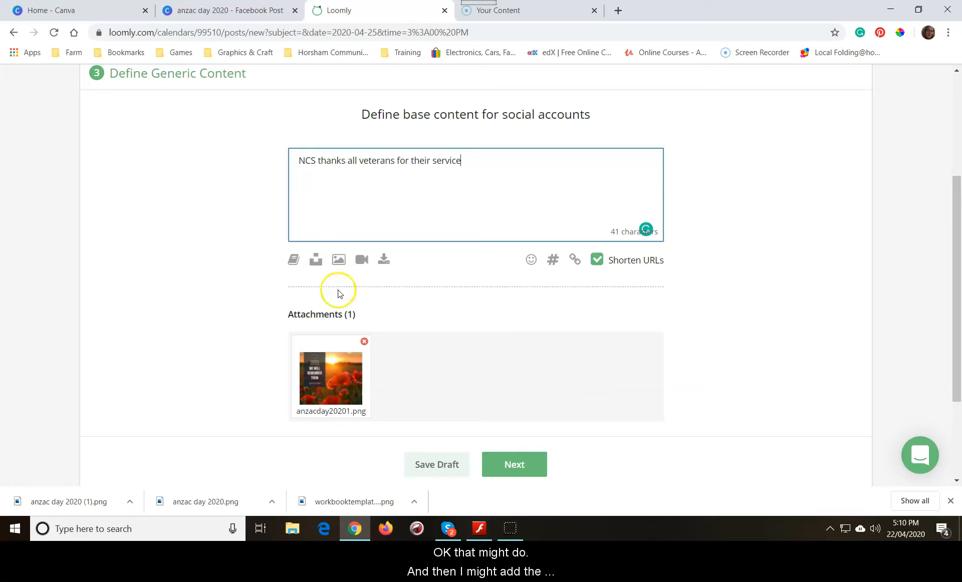
text(#anzacday2020)
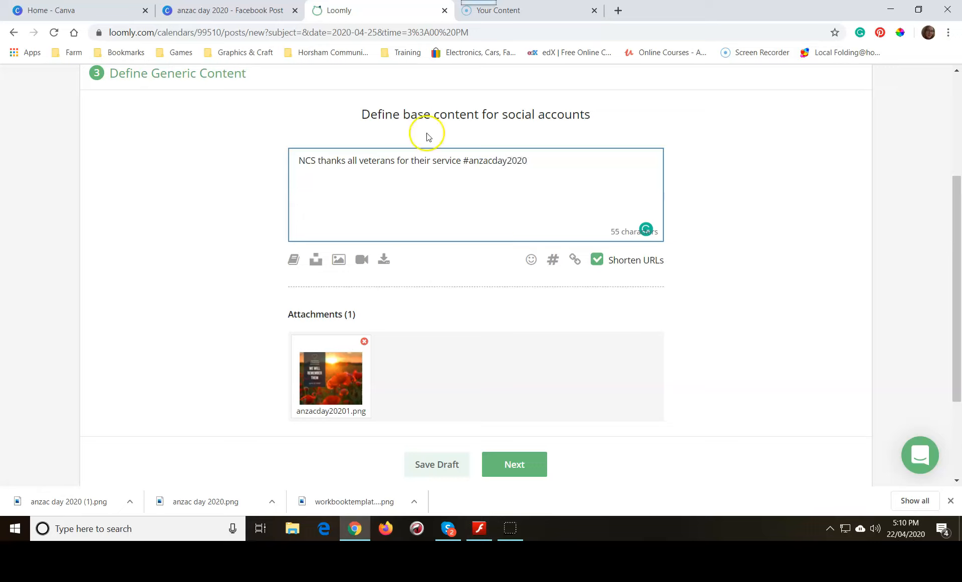
click(513, 465)
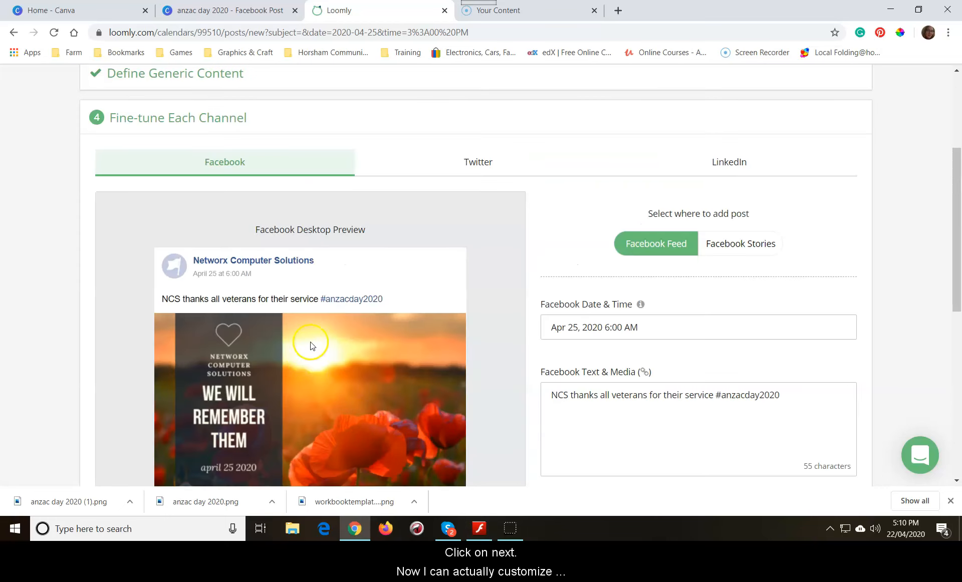
Review the Facebook version of the post: its preview, date and time, text and the Facebook Post Optimization Tips
scroll(311, 346, down, 3)
scroll(334, 332, up, 4)
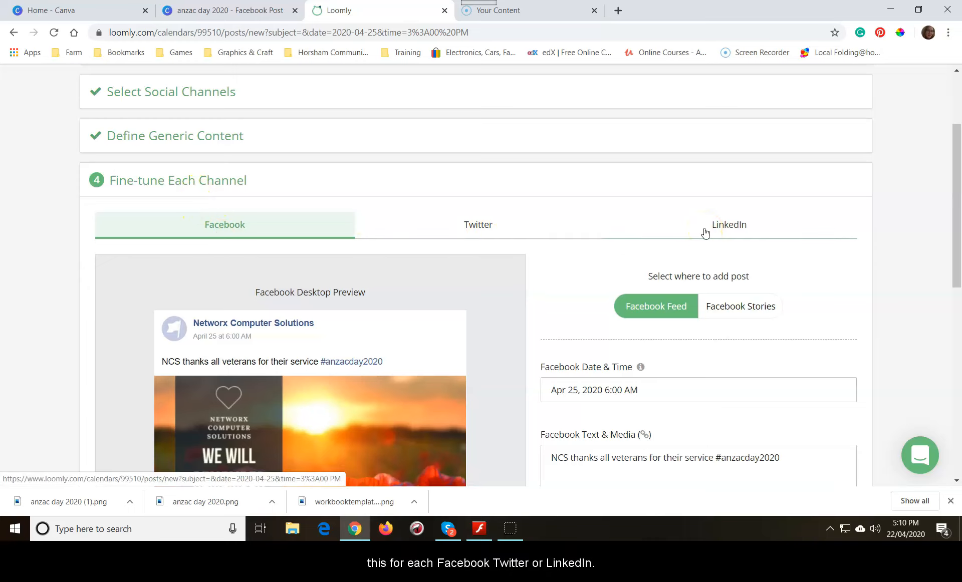
scroll(668, 236, down, 4)
scroll(580, 252, up, 3)
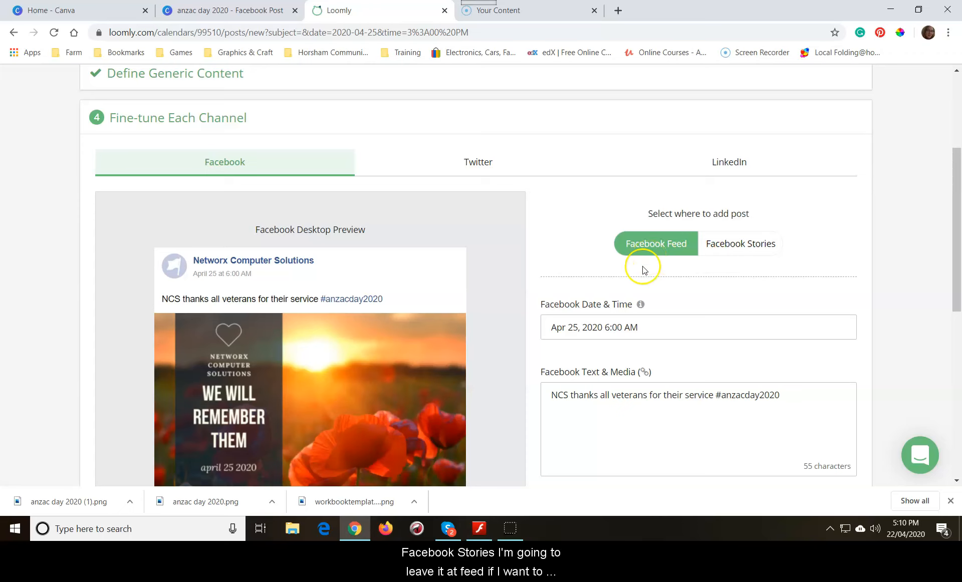
scroll(632, 271, down, 3)
scroll(581, 280, down, 1)
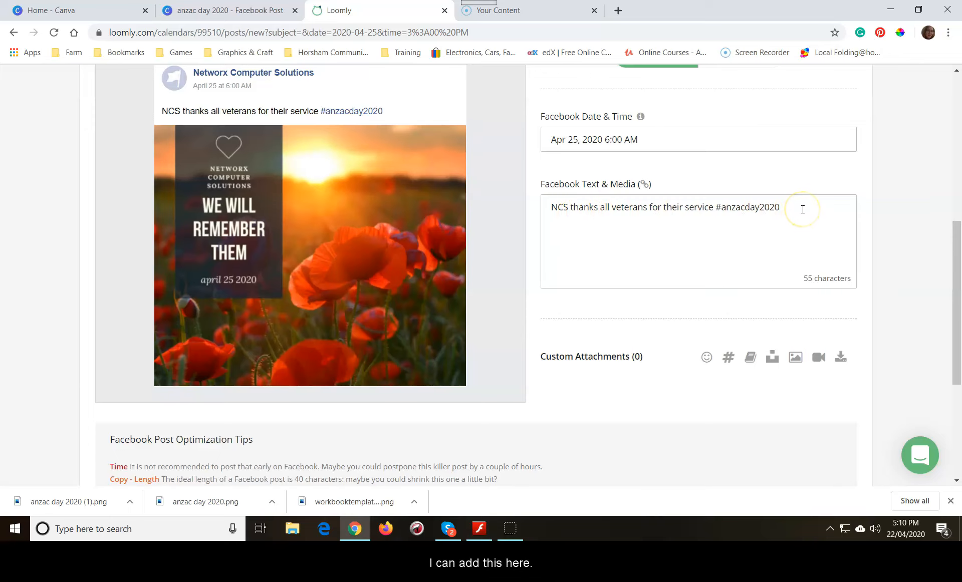
scroll(490, 285, down, 5)
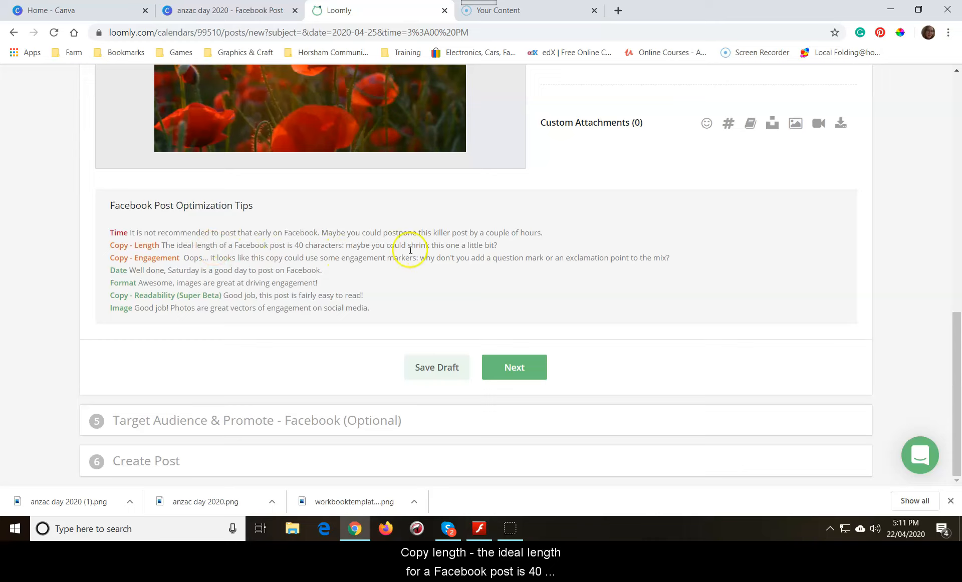
scroll(497, 256, up, 7)
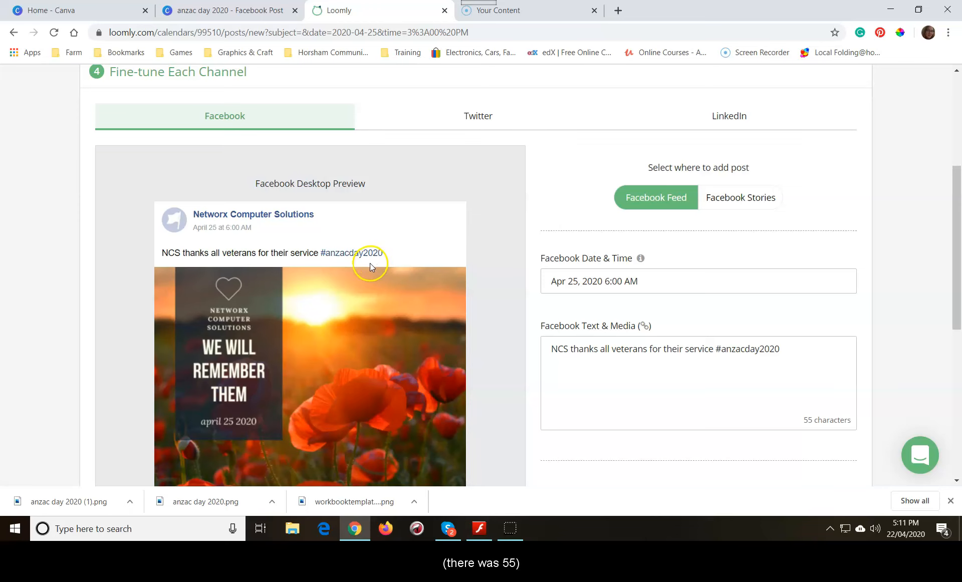
scroll(370, 263, down, 8)
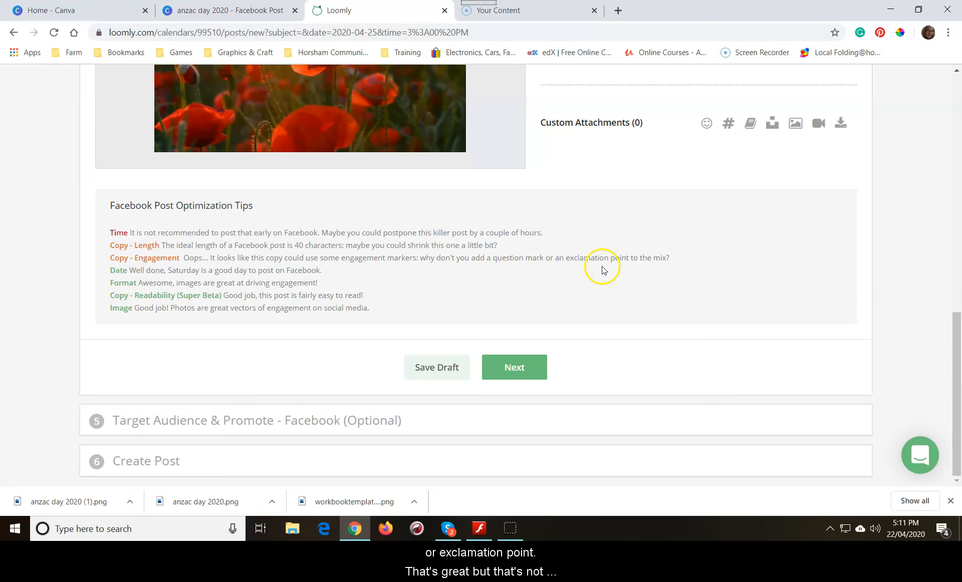
scroll(546, 268, up, 8)
scroll(481, 265, down, 5)
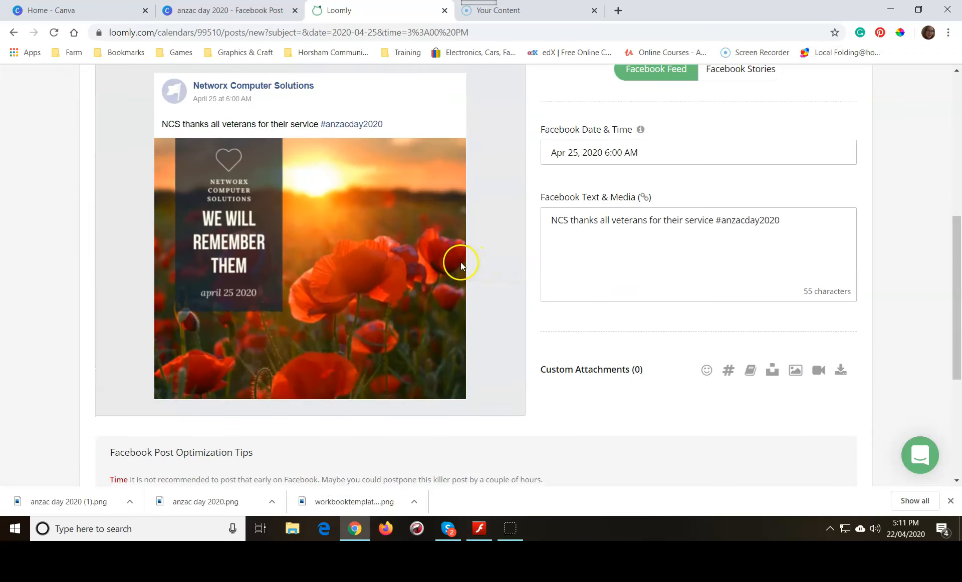
scroll(456, 263, down, 5)
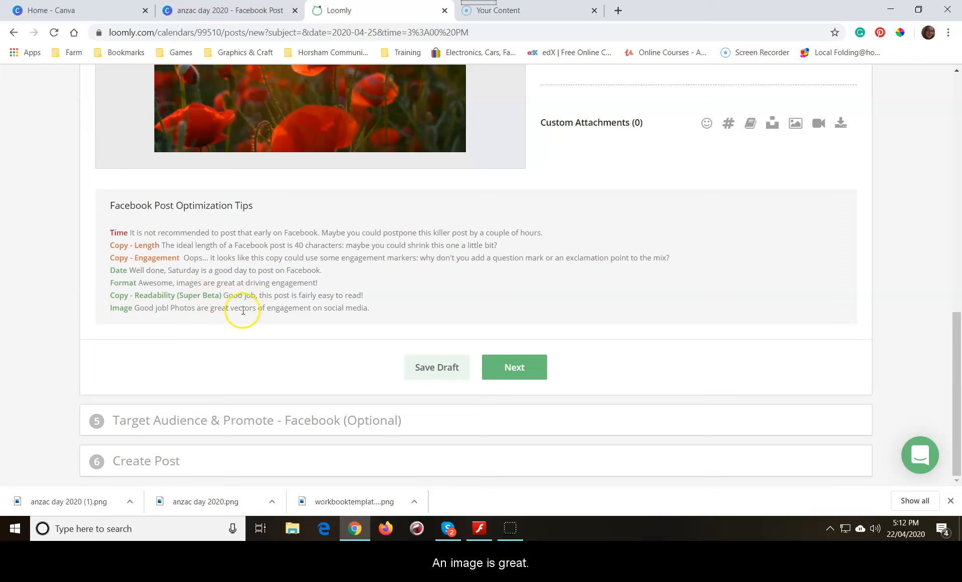
scroll(359, 308, up, 5)
scroll(365, 307, down, 5)
scroll(366, 304, up, 2)
scroll(366, 304, up, 10)
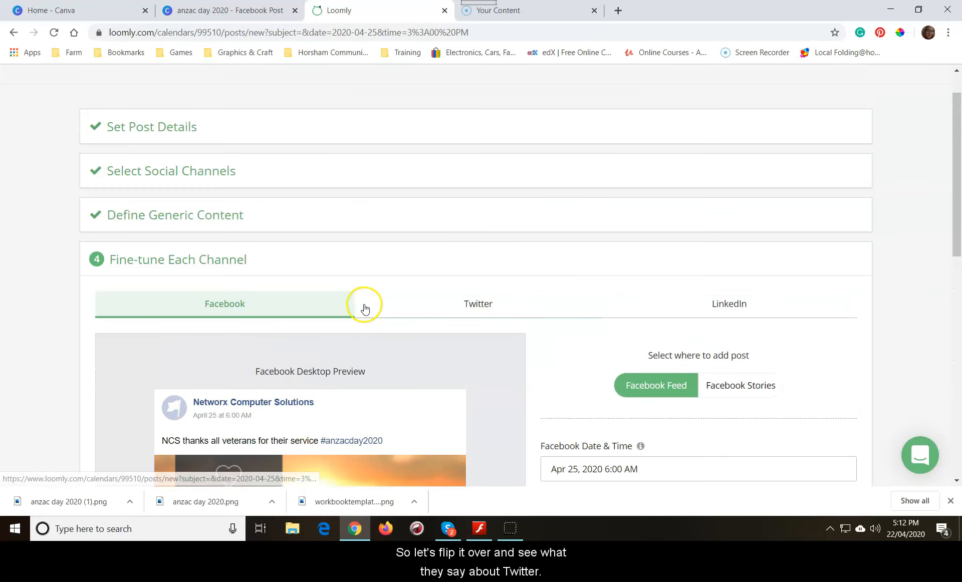
Show the Twitter version of the post and read the Twitter Post Optimization Tips
click(414, 311)
scroll(402, 308, down, 12)
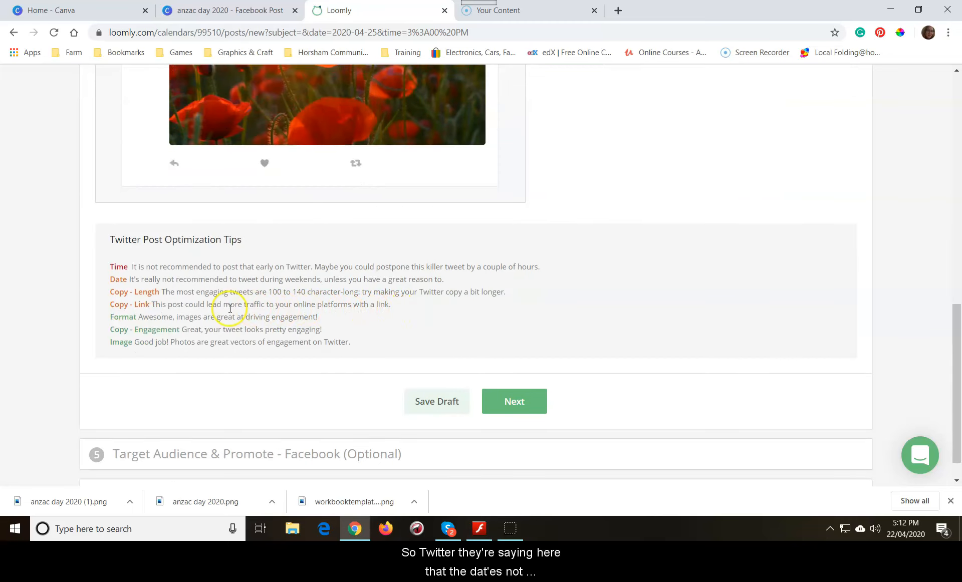
click(118, 279)
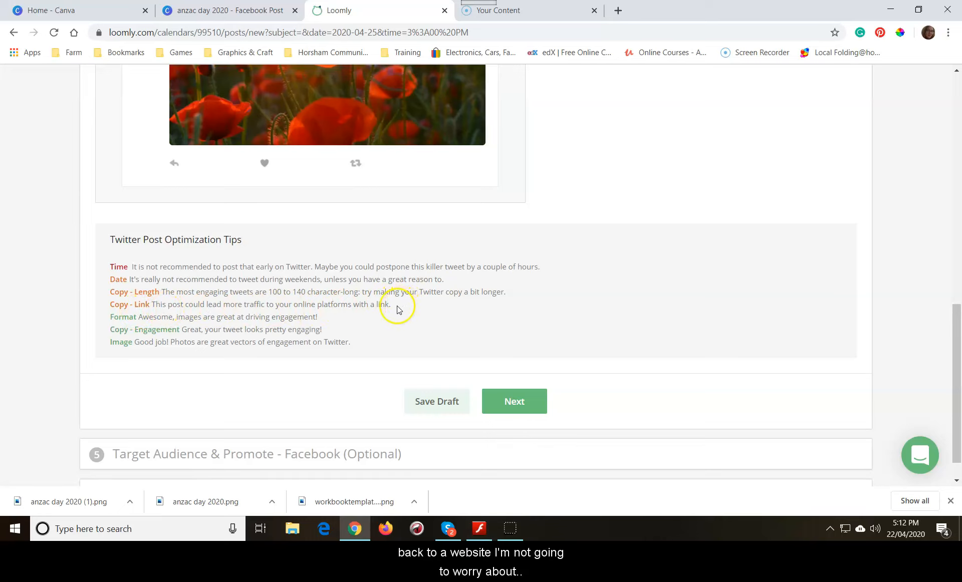
scroll(389, 307, up, 10)
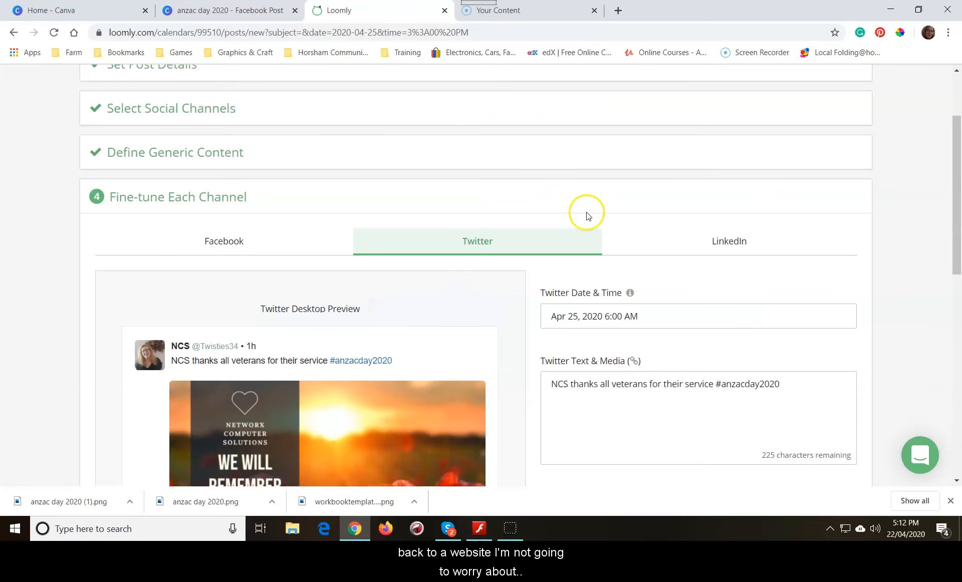
Show the LinkedIn version of the post and compare its text with the LinkedIn Post Optimization Tips
click(719, 240)
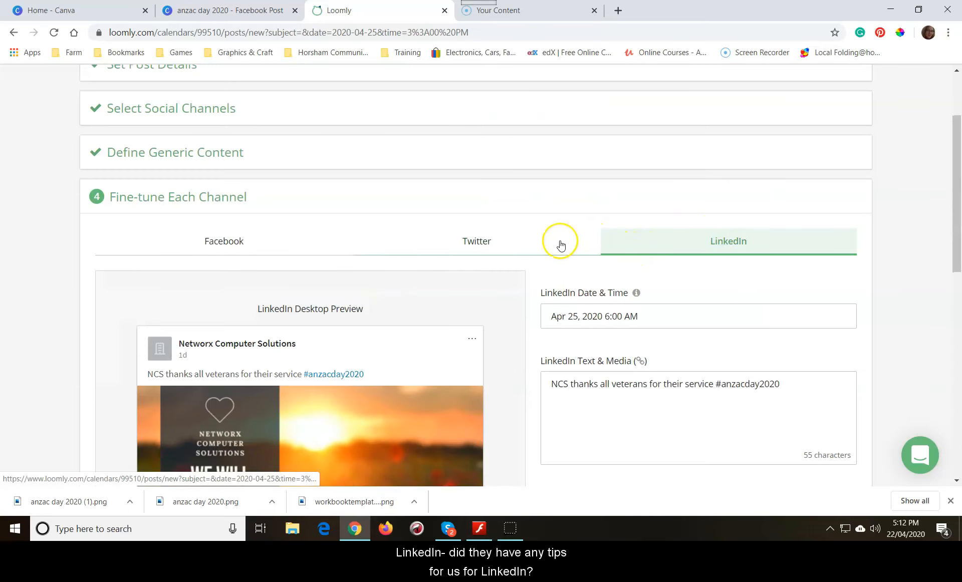
scroll(401, 279, down, 10)
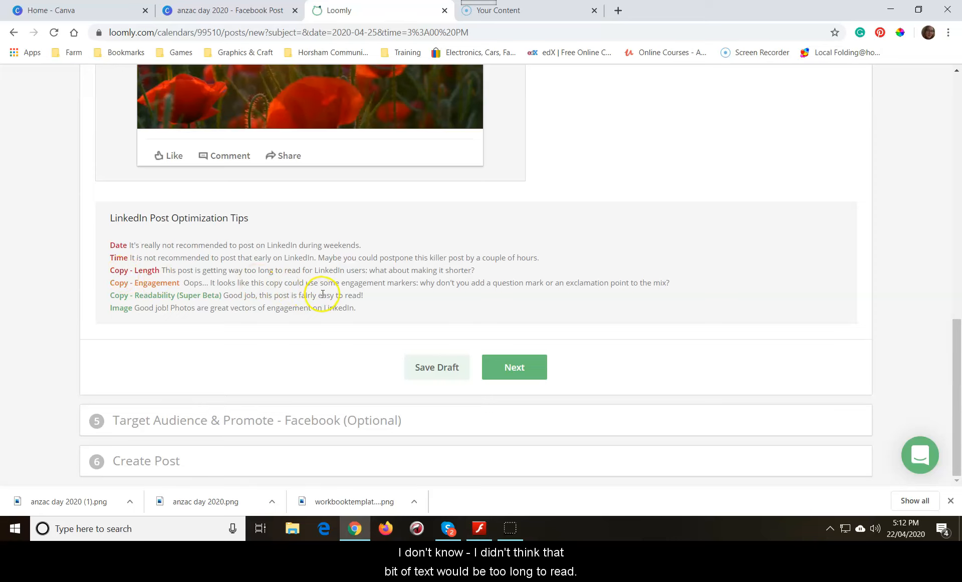
scroll(322, 294, up, 10)
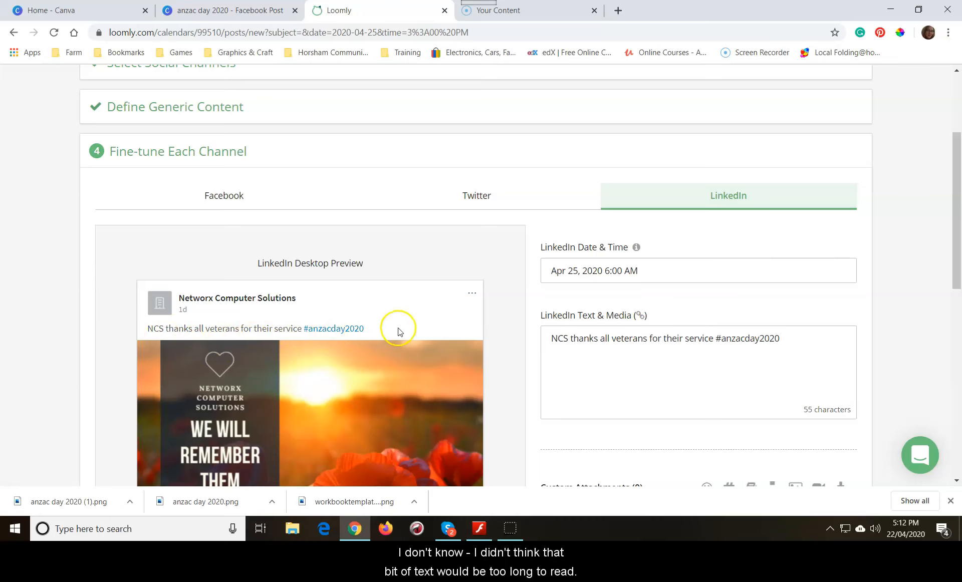
scroll(451, 331, down, 9)
scroll(439, 319, down, 1)
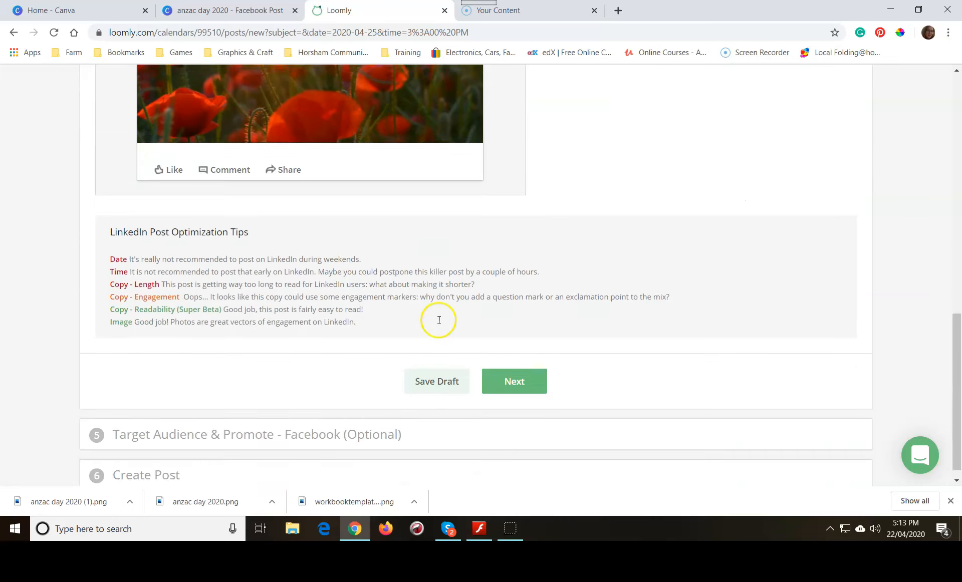
Finish the channel fine-tuning, leave the optional Facebook audience targeting at its defaults and schedule the post
click(520, 372)
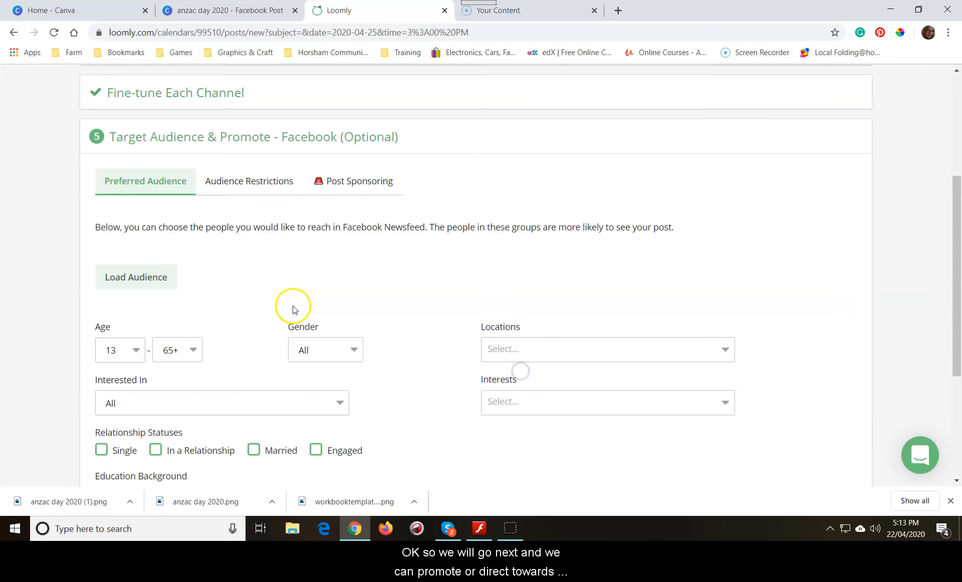
scroll(289, 300, down, 3)
scroll(285, 296, up, 4)
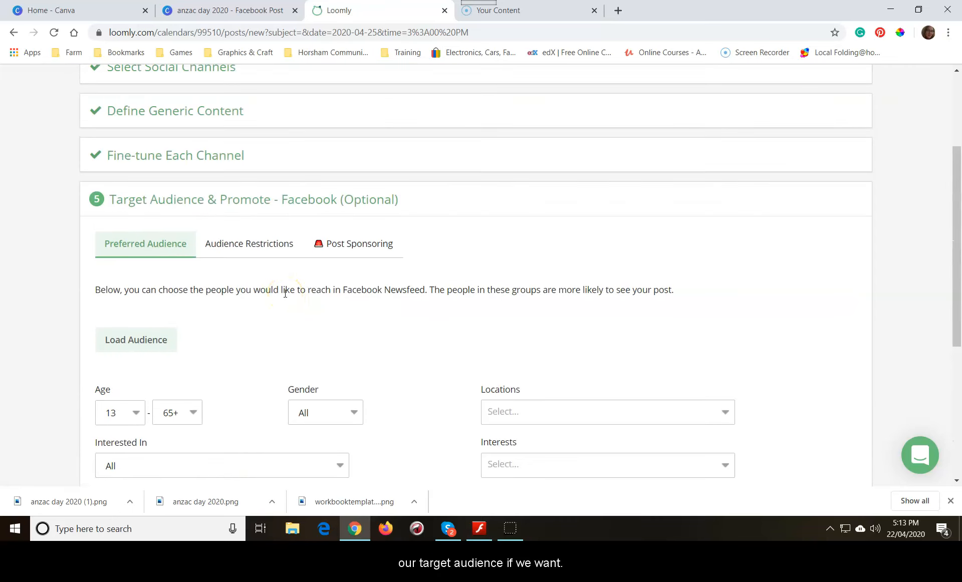
scroll(285, 294, down, 5)
click(504, 410)
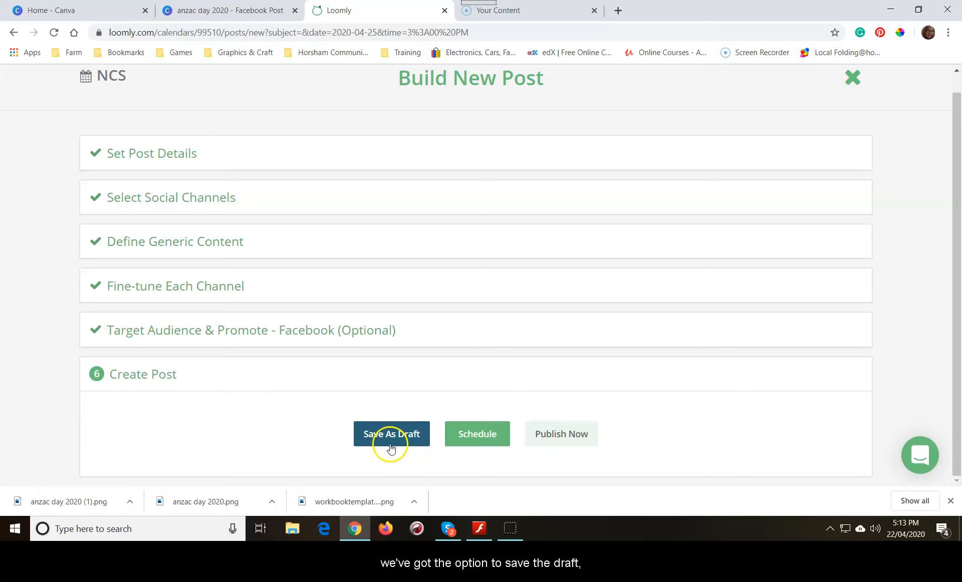
click(480, 435)
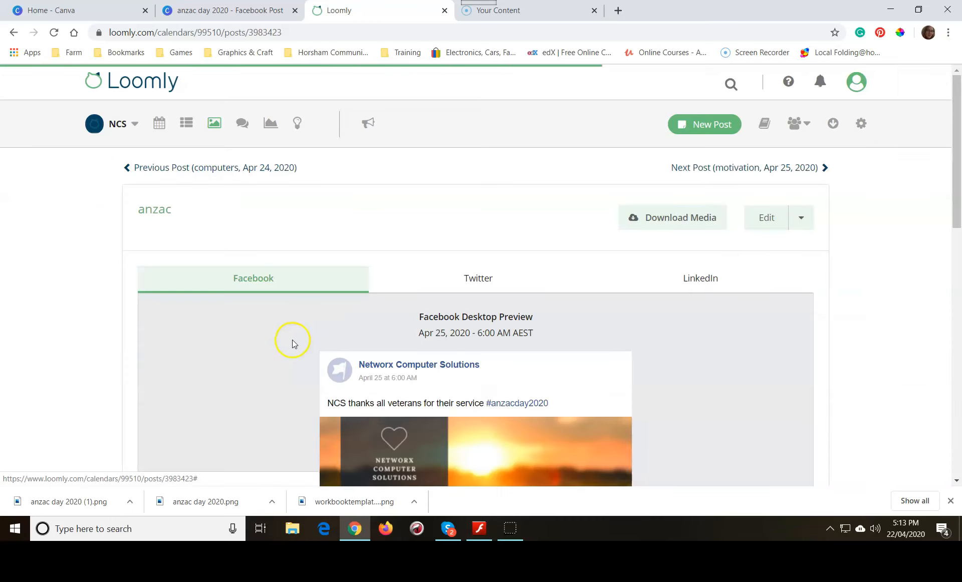
Check the anzac post's status and its publishing times for Facebook, Twitter and LinkedIn
scroll(280, 329, down, 6)
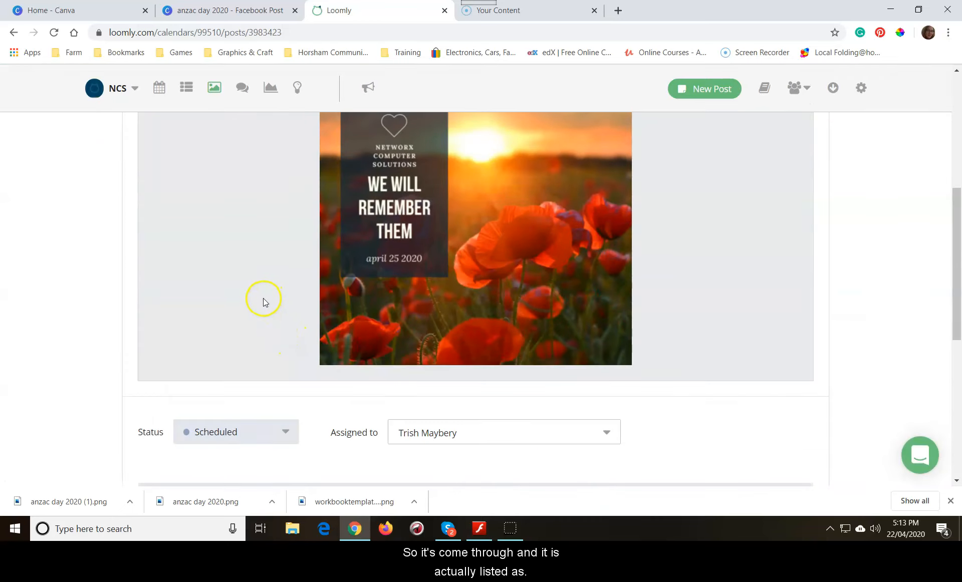
scroll(264, 302, down, 4)
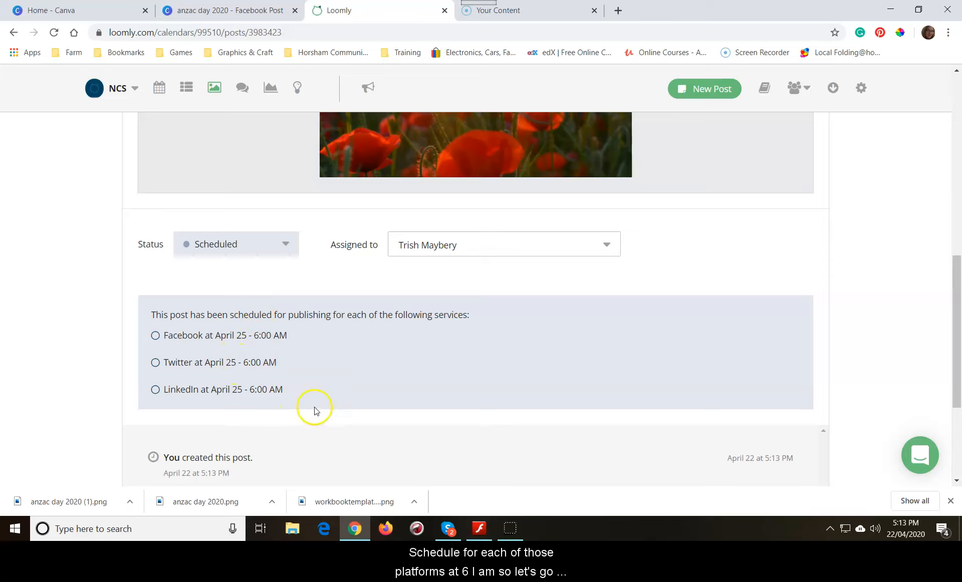
scroll(295, 376, up, 10)
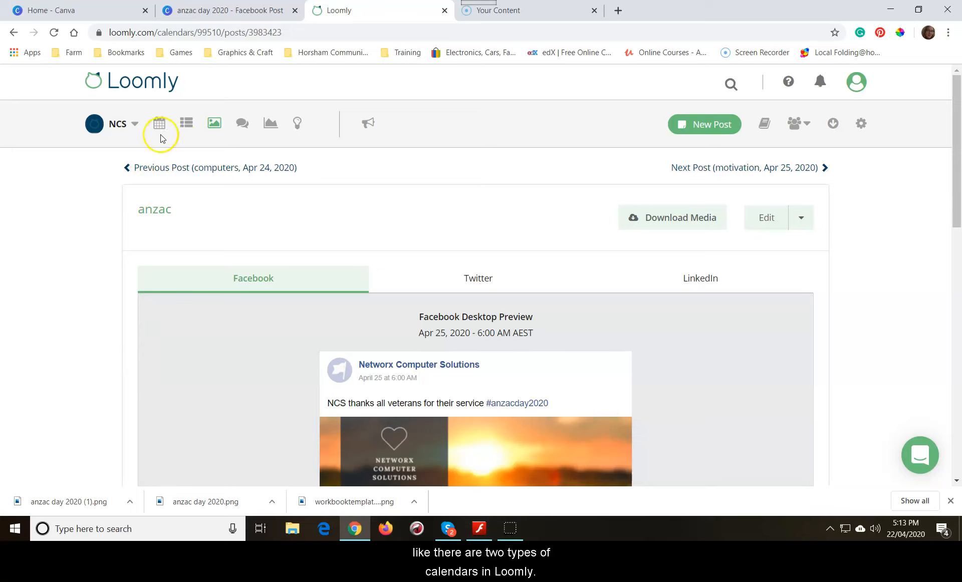
Show the April 2020 calendar as a list and examine the posts' dates, channels and statuses up to 24 April
click(185, 124)
click(317, 280)
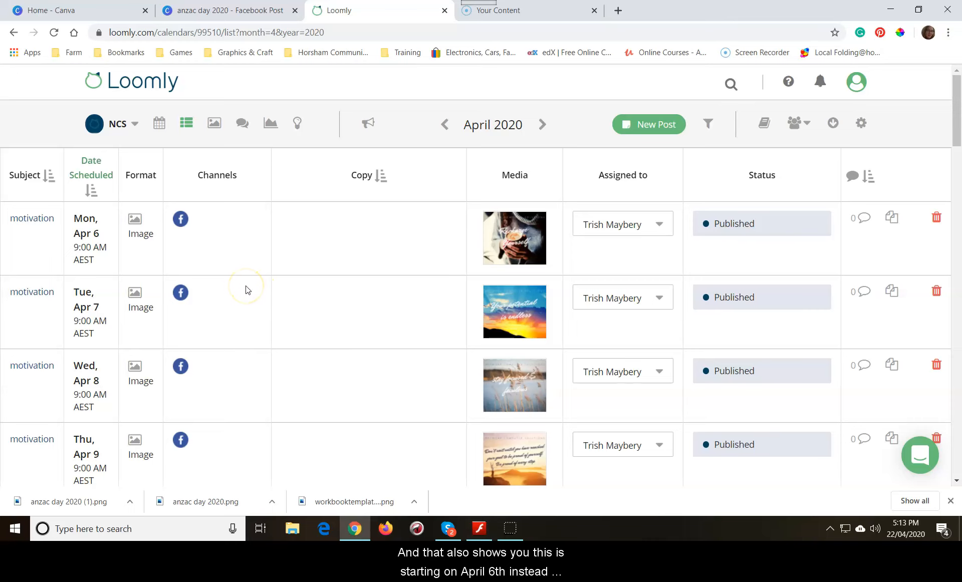
scroll(244, 289, down, 2)
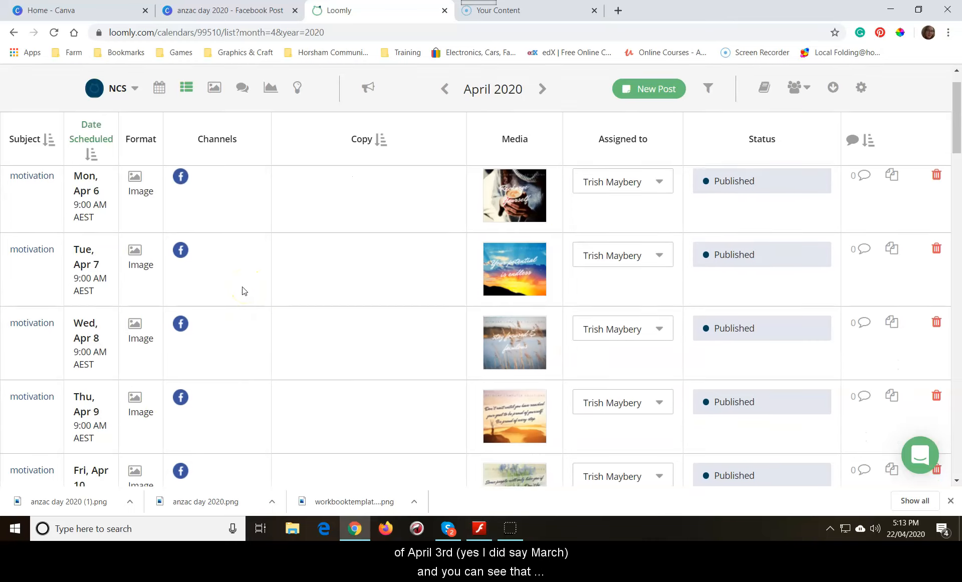
scroll(236, 280, up, 1)
scroll(206, 267, up, 2)
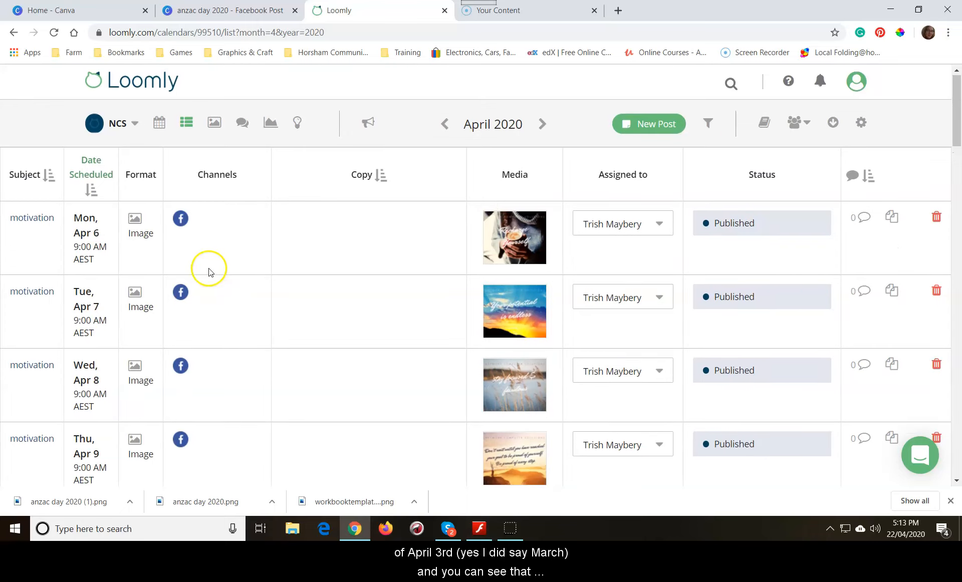
scroll(204, 267, down, 10)
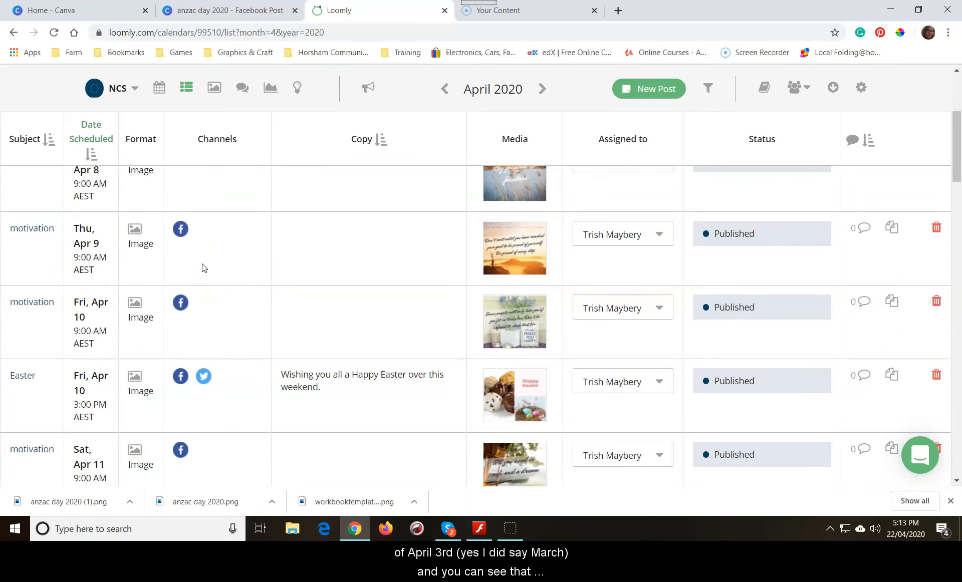
scroll(200, 265, down, 5)
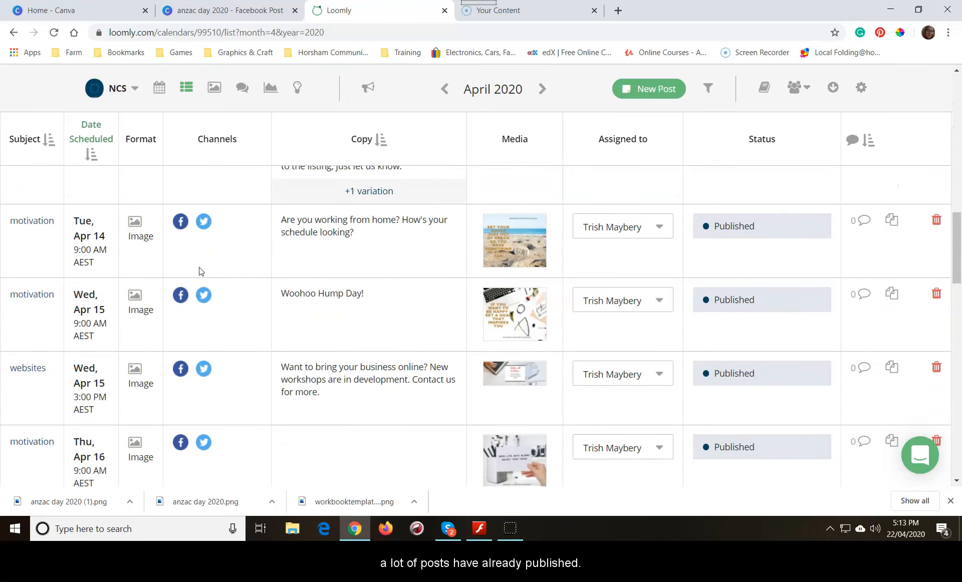
scroll(198, 271, down, 10)
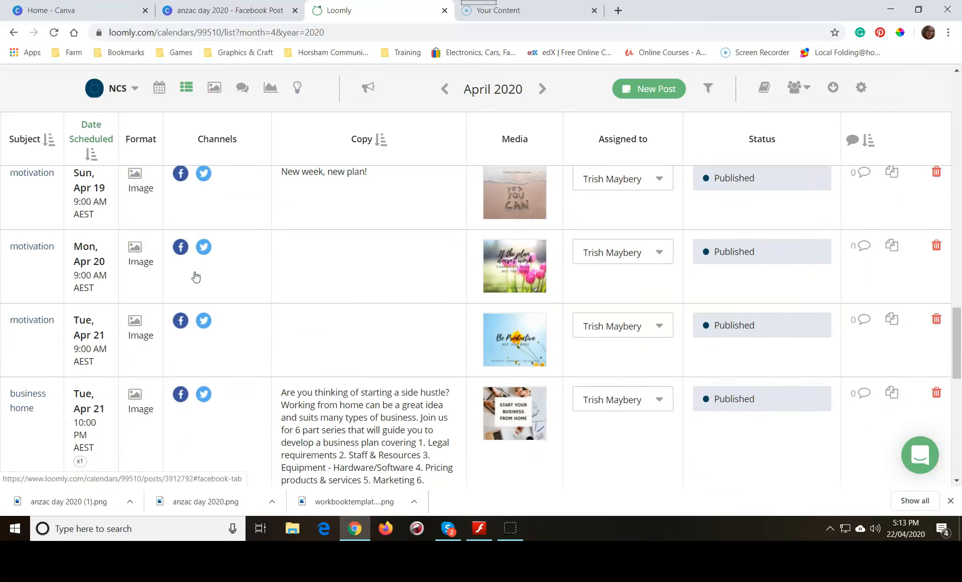
scroll(196, 277, down, 1)
scroll(196, 277, down, 1)
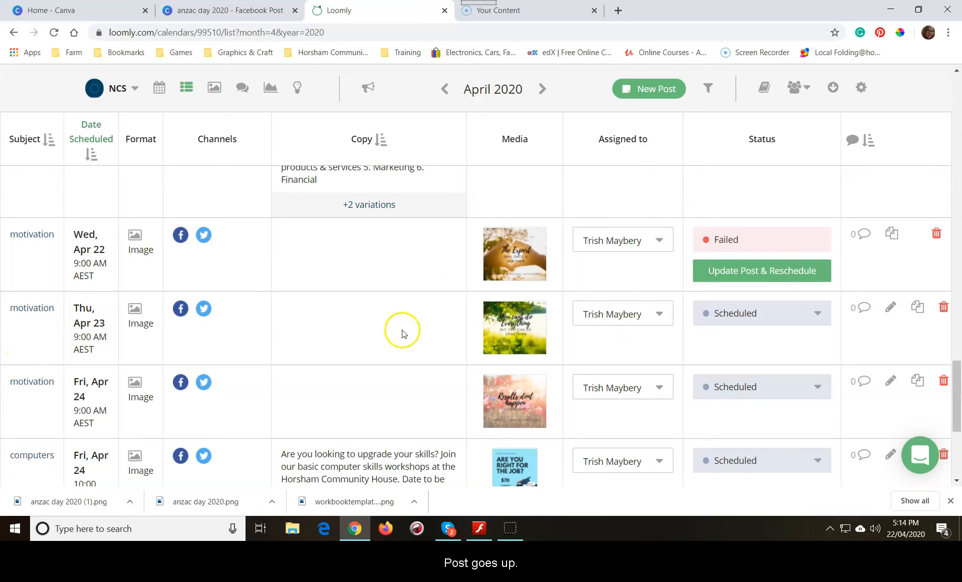
Examine the April 2020 list for the anzac entry's date, channels and copy, and compare the statuses and comments of the other posts
scroll(402, 333, down, 5)
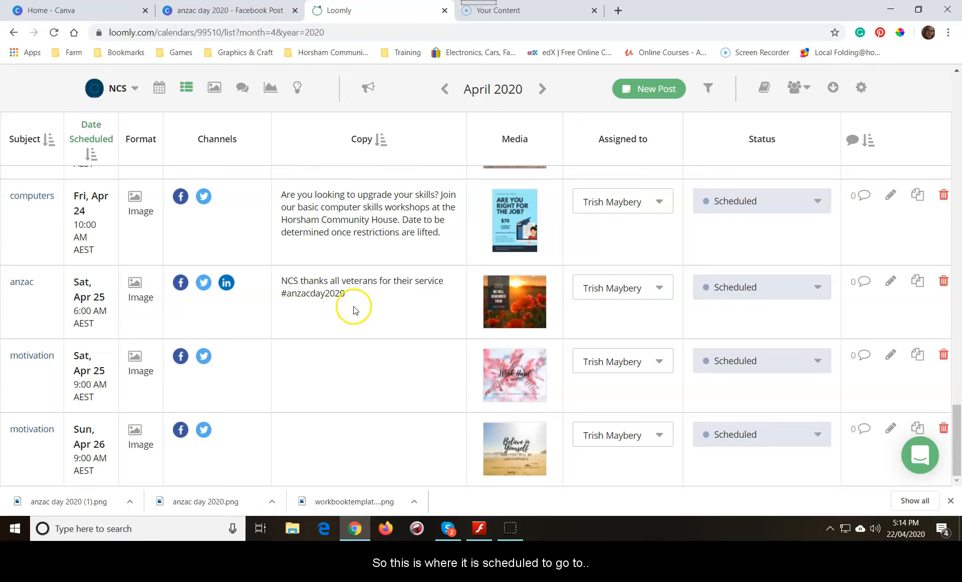
scroll(814, 366, up, 5)
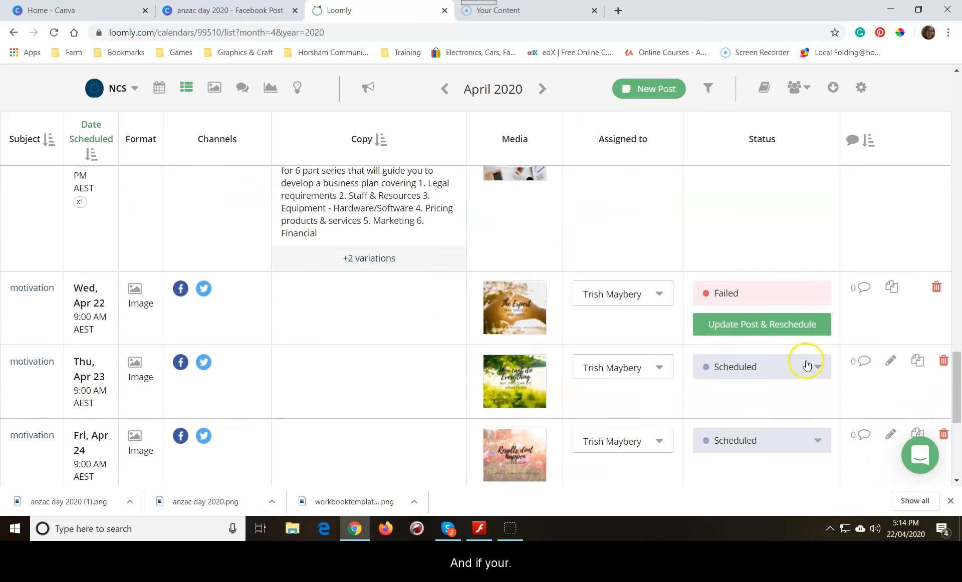
scroll(807, 365, up, 5)
scroll(771, 350, up, 5)
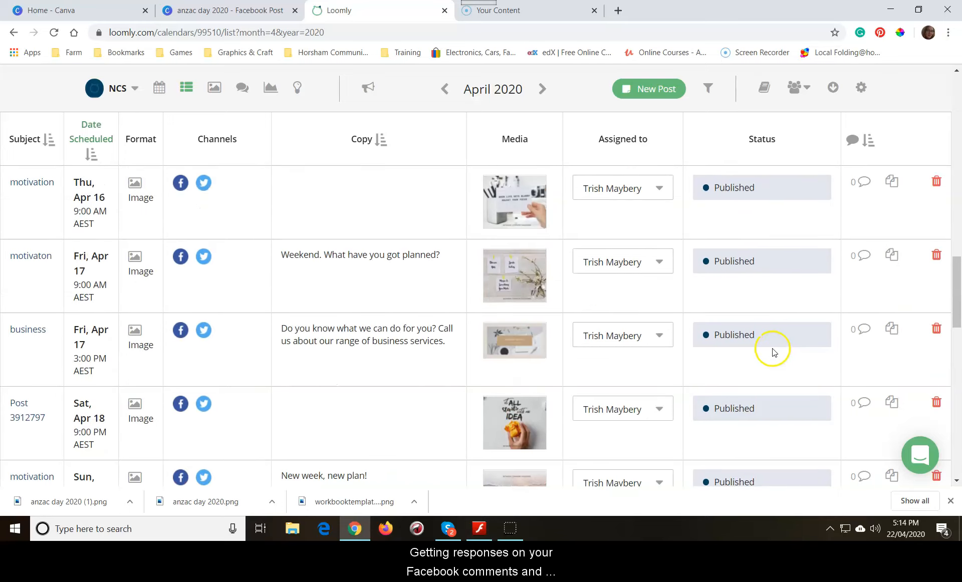
scroll(766, 348, up, 5)
scroll(752, 341, up, 5)
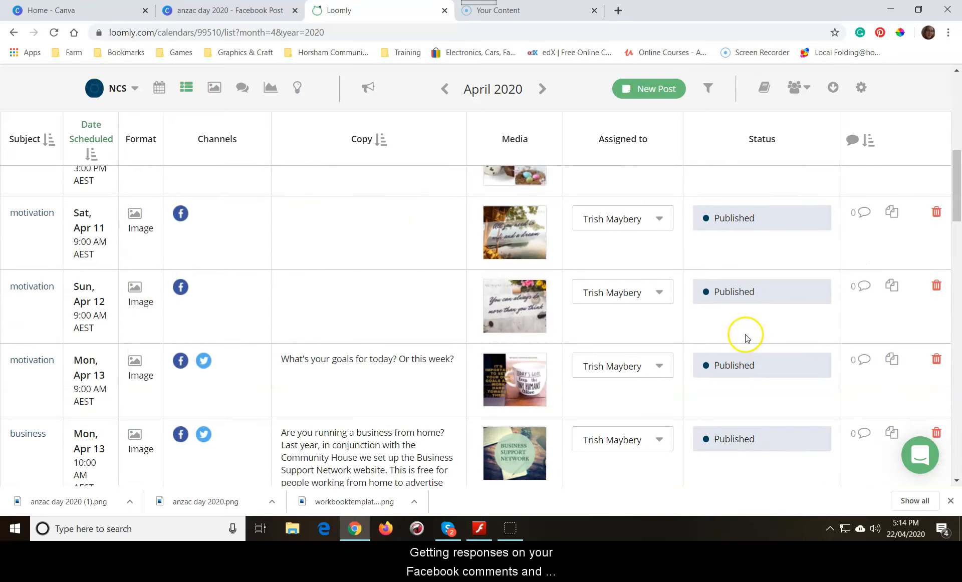
scroll(744, 336, down, 7)
scroll(738, 335, down, 15)
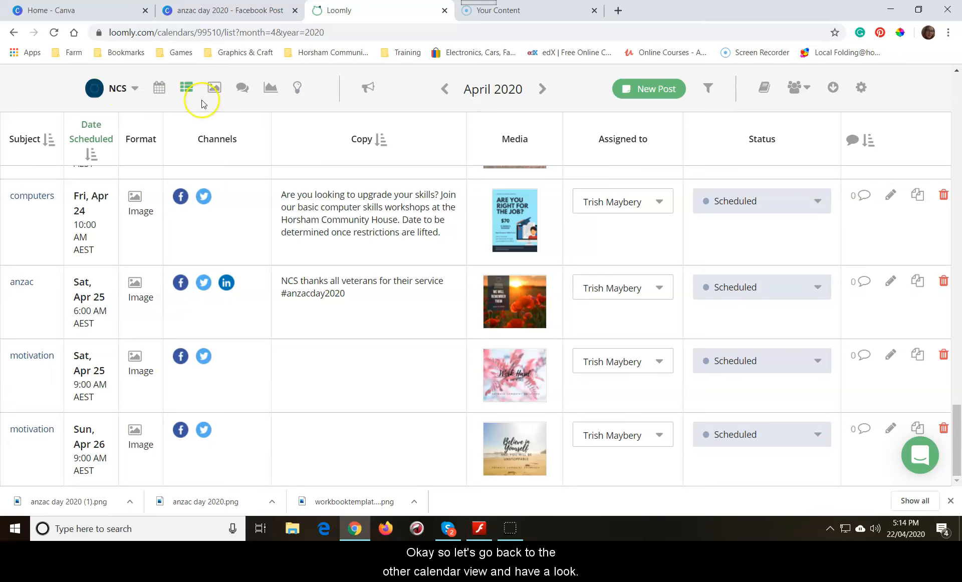
Return to the monthly calendar view of April 2020 and show the week containing the anzac post on the 25th
click(158, 94)
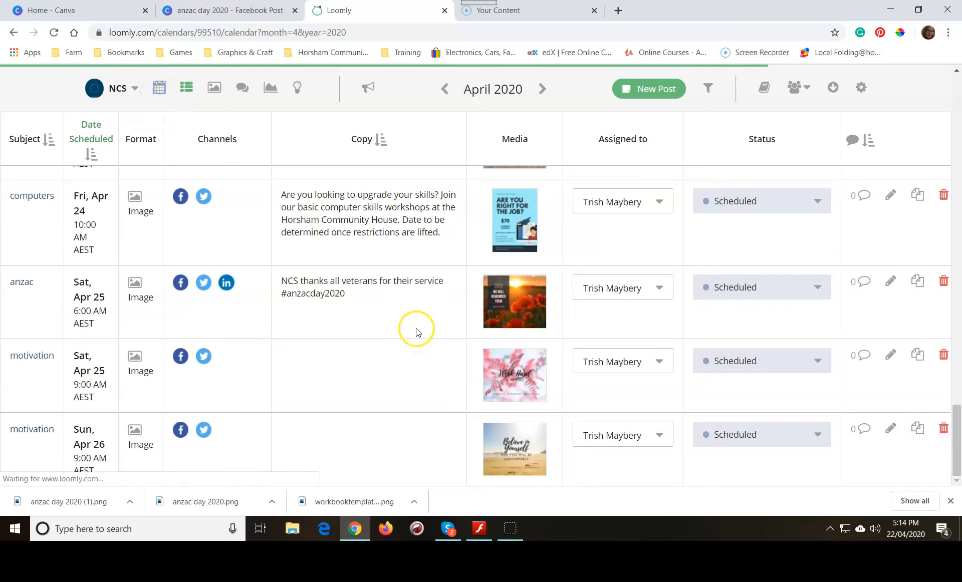
scroll(605, 375, down, 3)
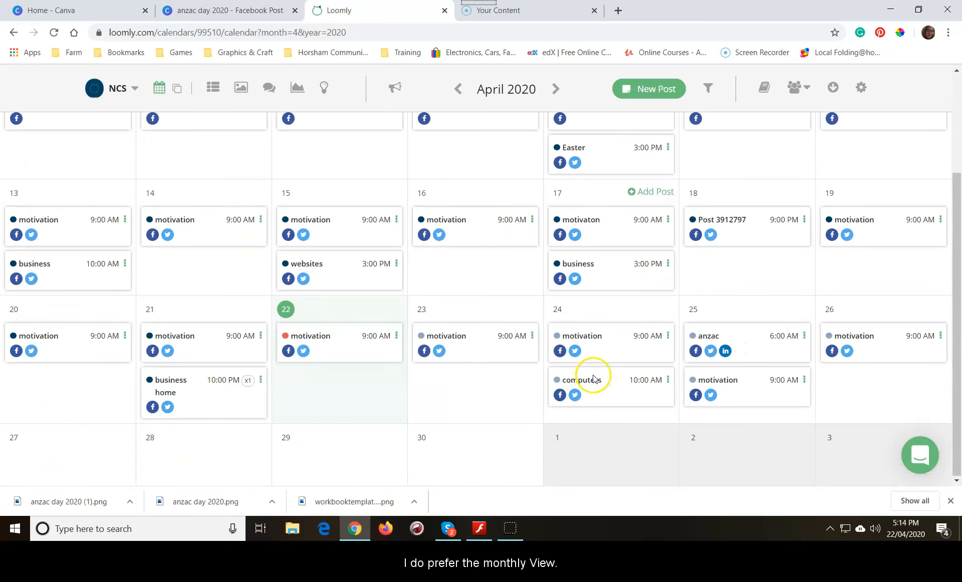